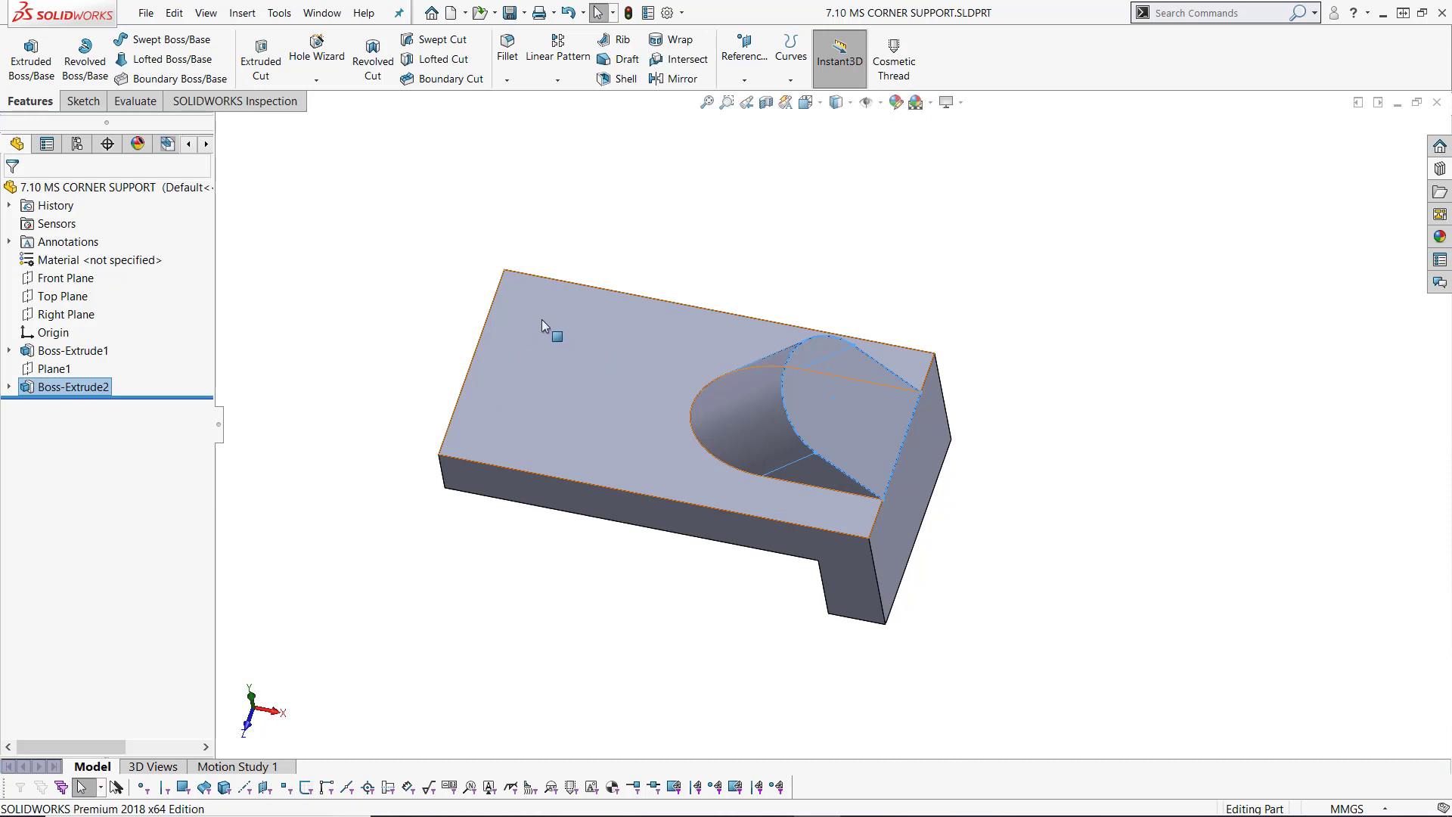
Step: Start a sketch on the large upper face of the base plate
middle_click_drag(631, 409, 584, 301)
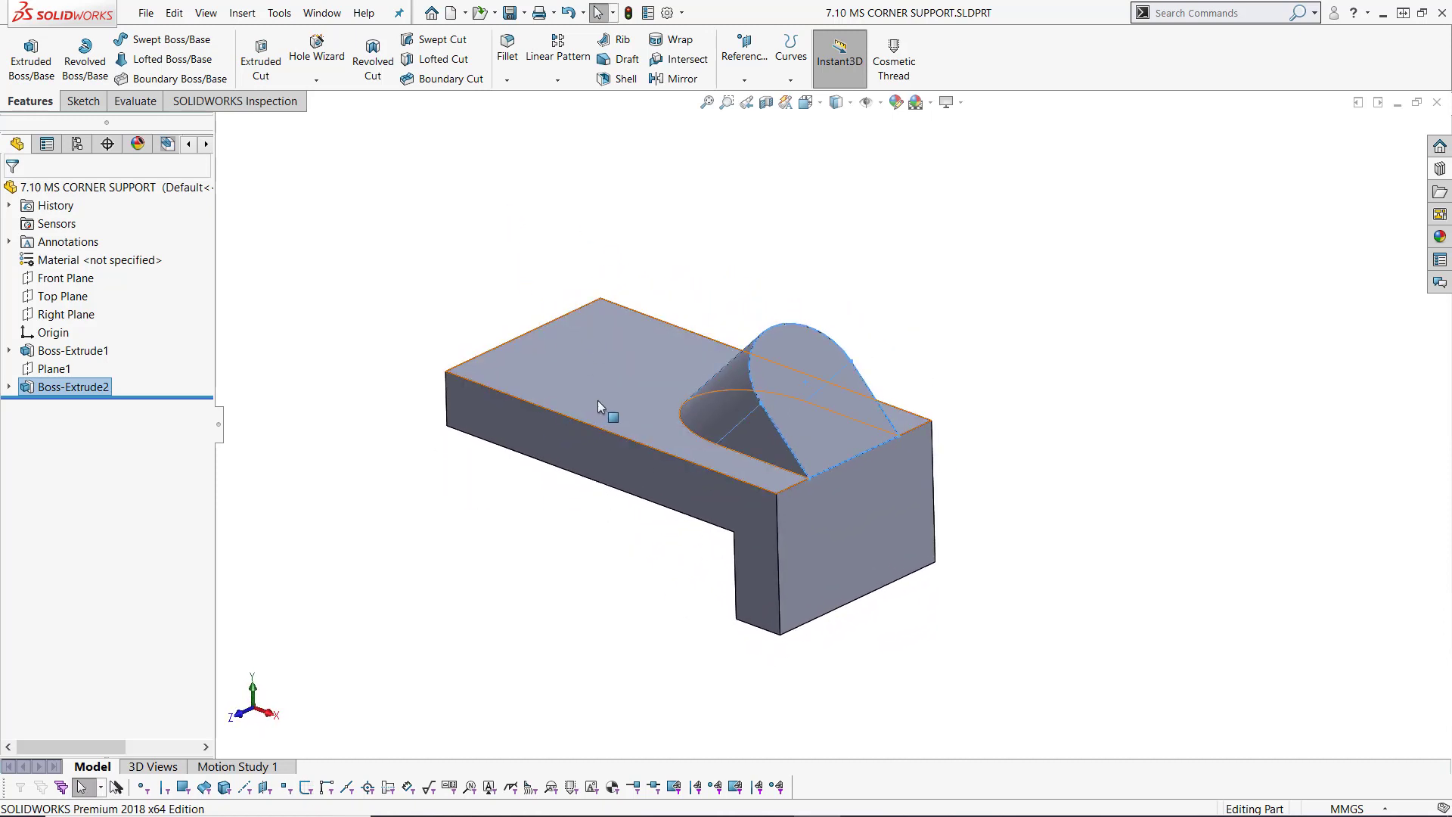
left_click(529, 359)
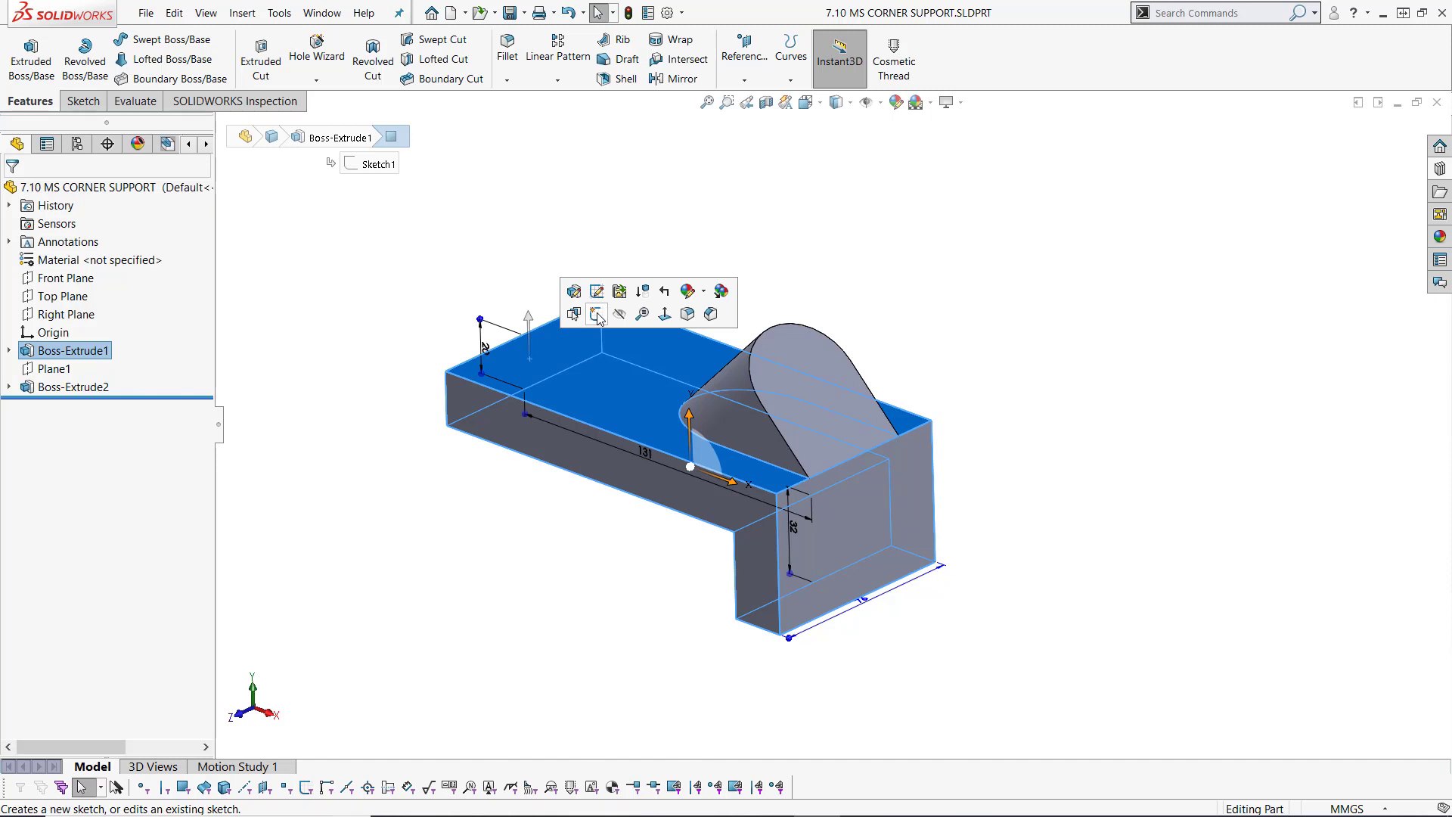
left_click(597, 314)
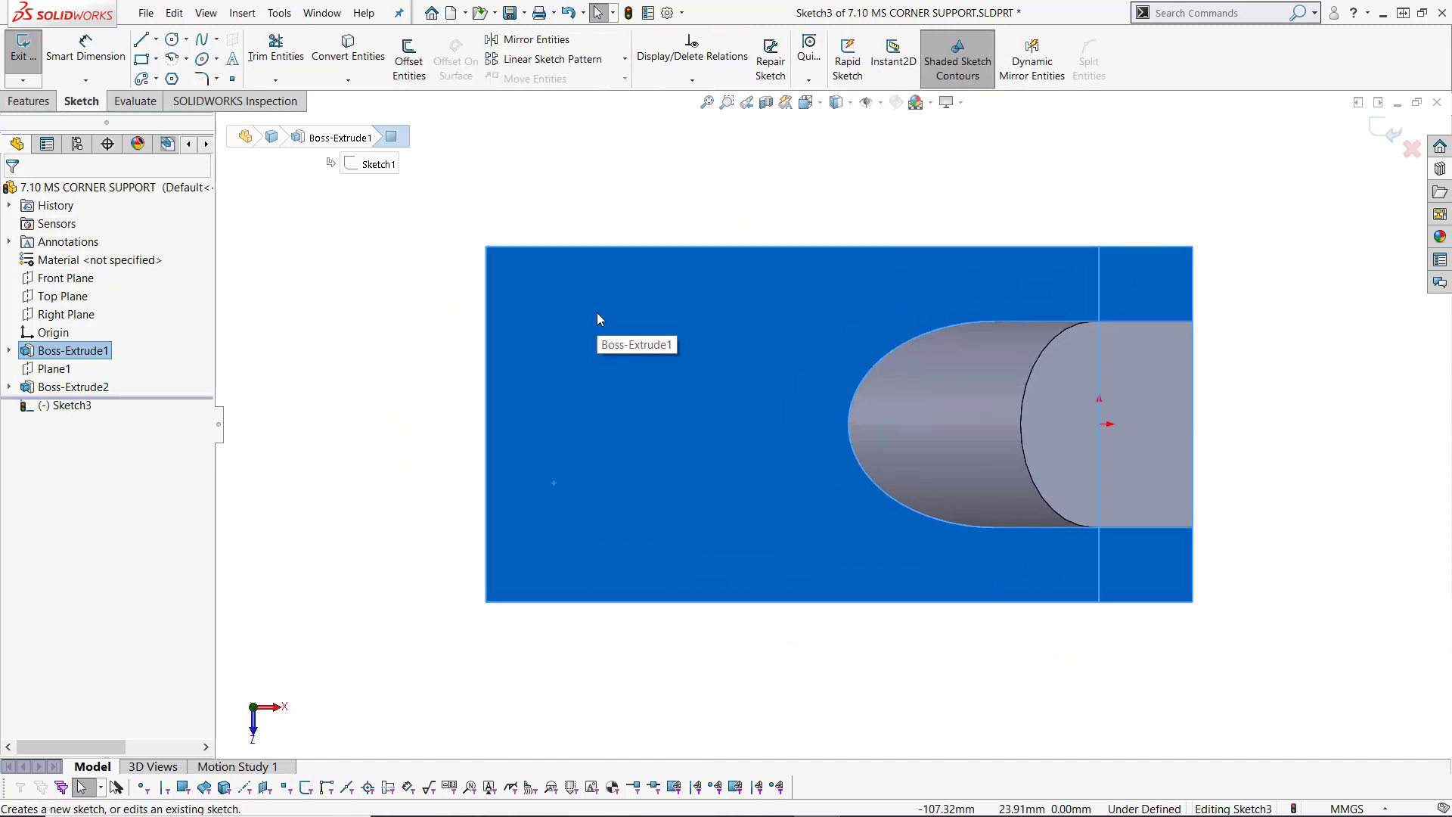
left_click(362, 330)
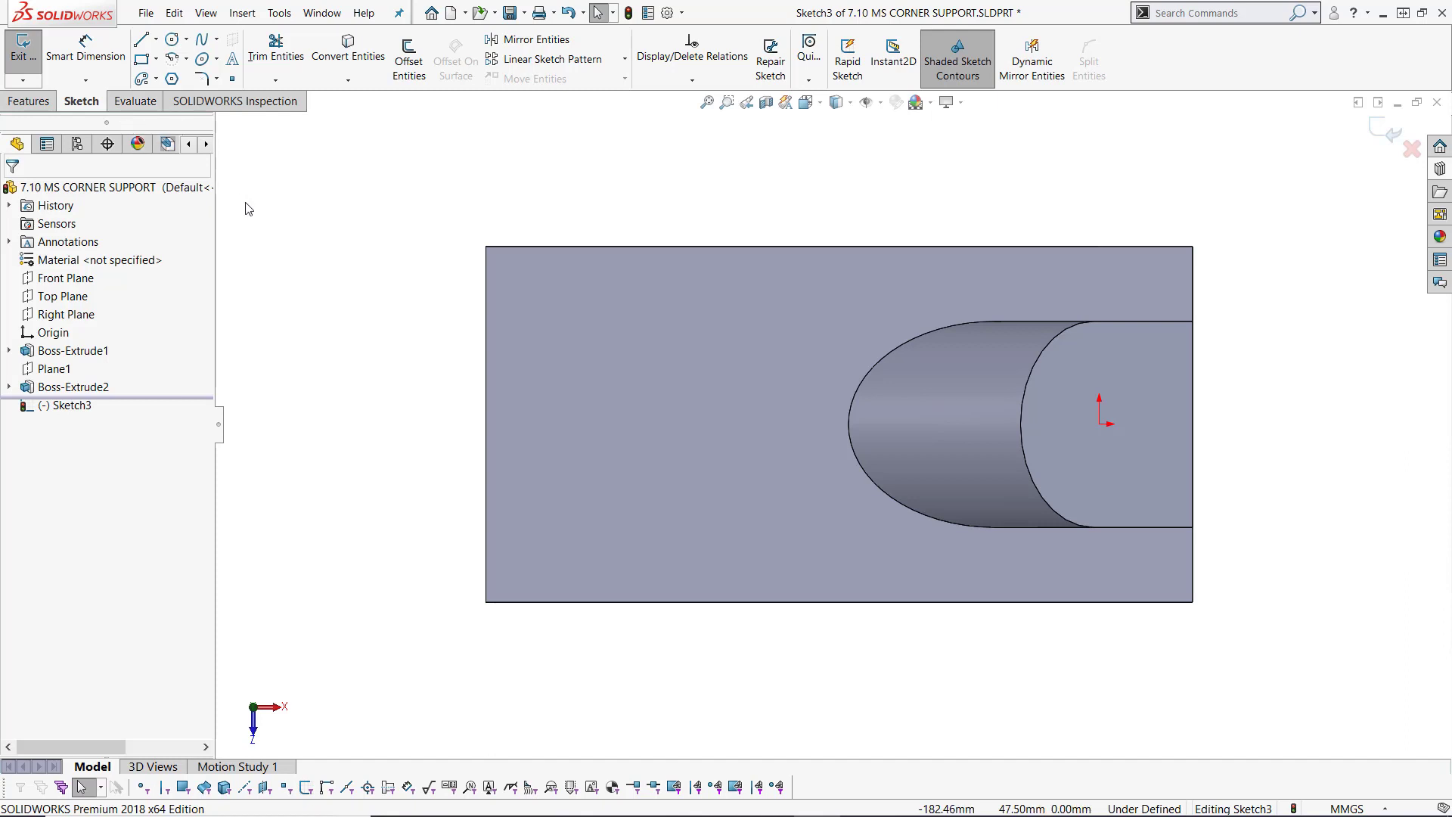
Step: Sketch a centerpoint straight slot across the plate, away from the angled boss, with half-length about 18 mm and width 12*2 mm
left_click(157, 79)
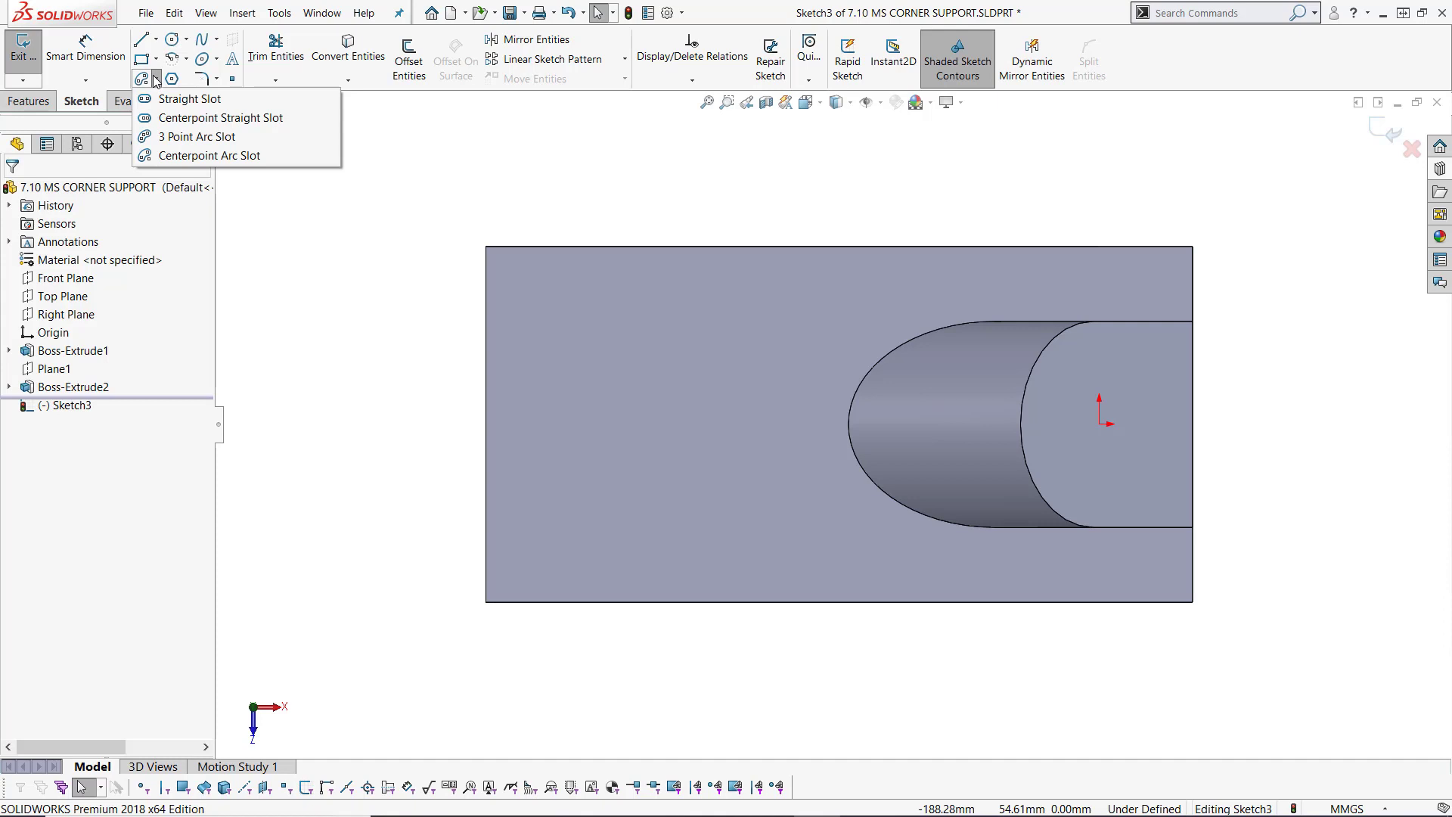
left_click(195, 119)
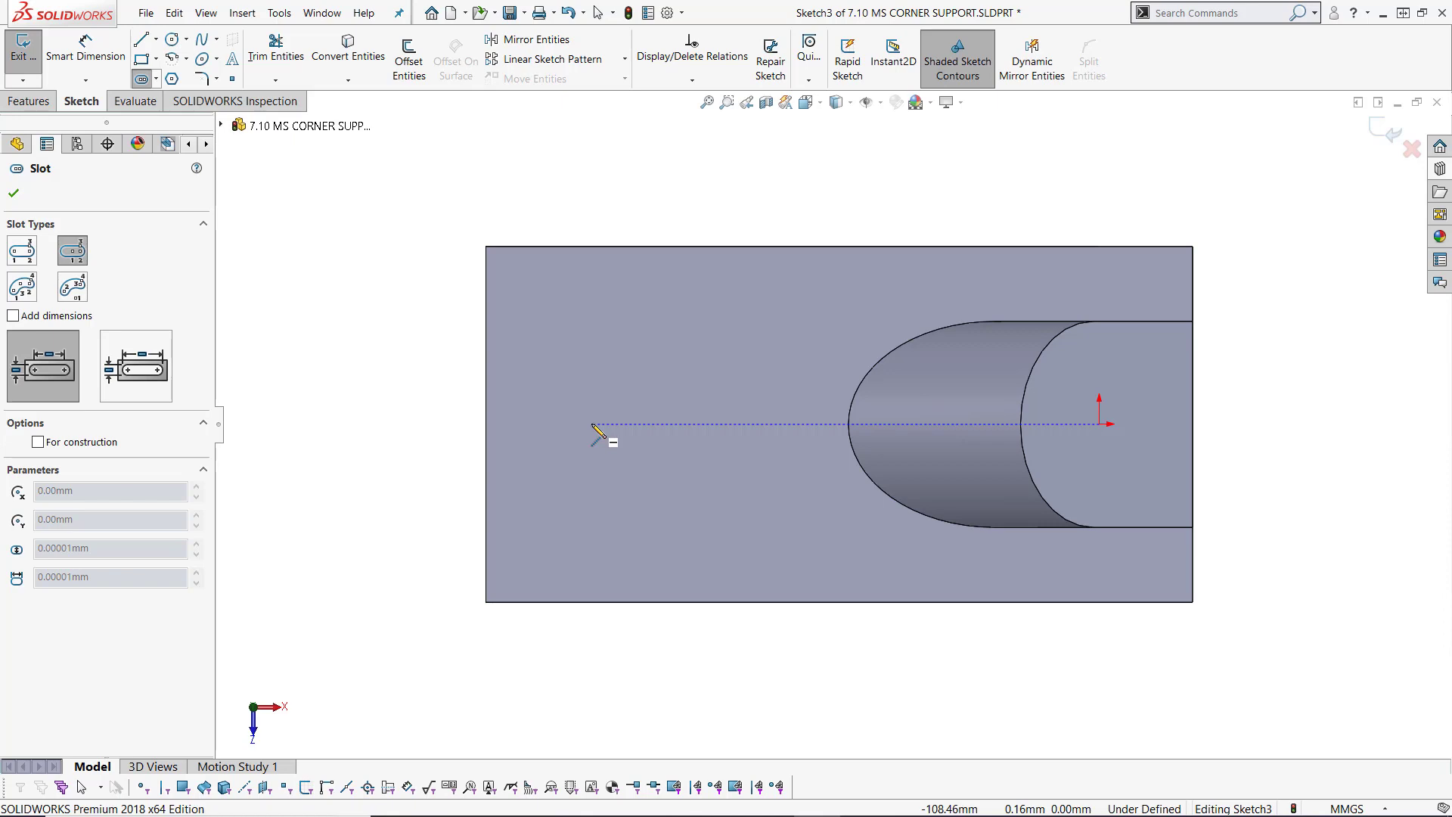
left_click(592, 425)
left_click(605, 424)
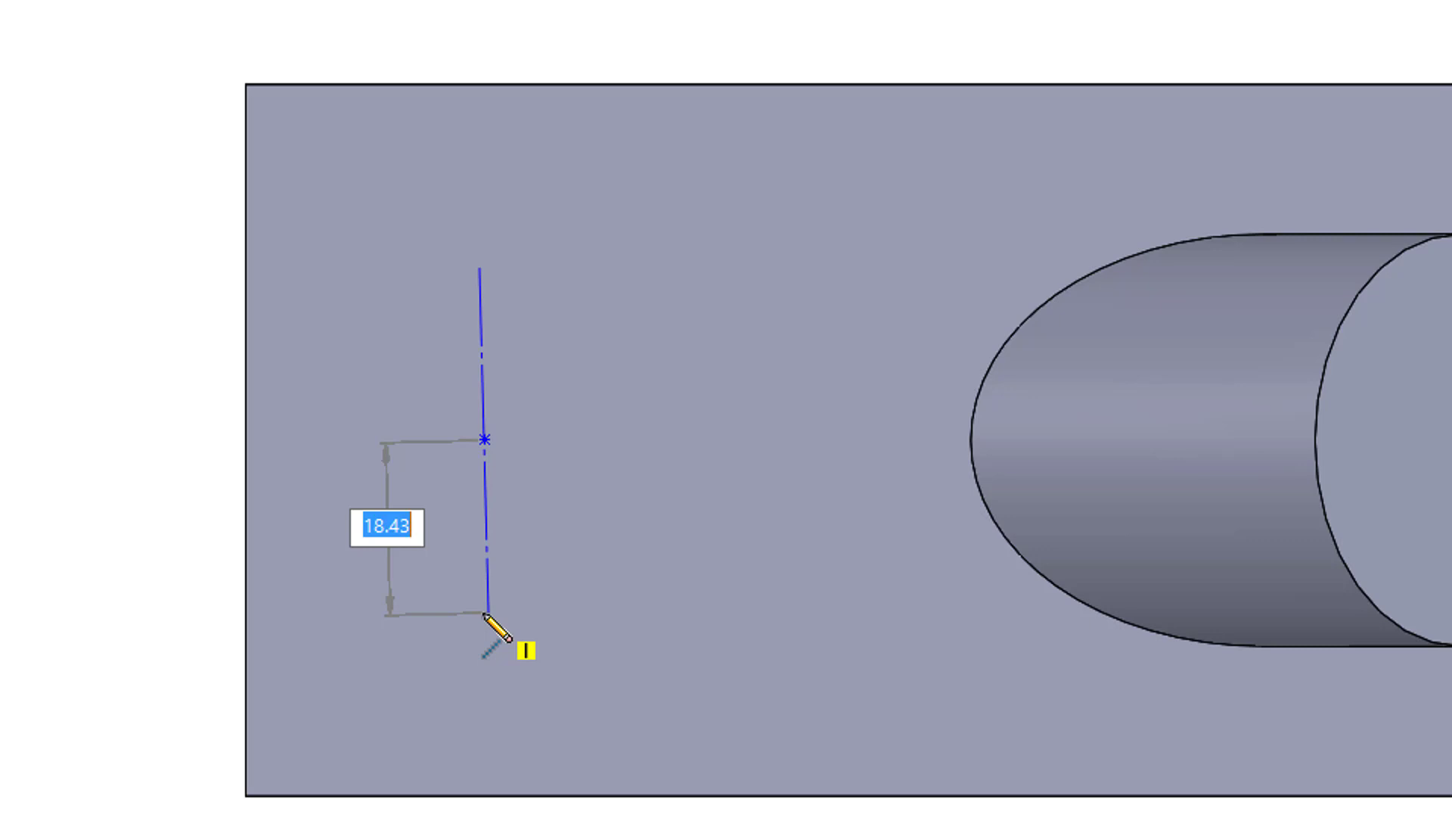
left_click(485, 613)
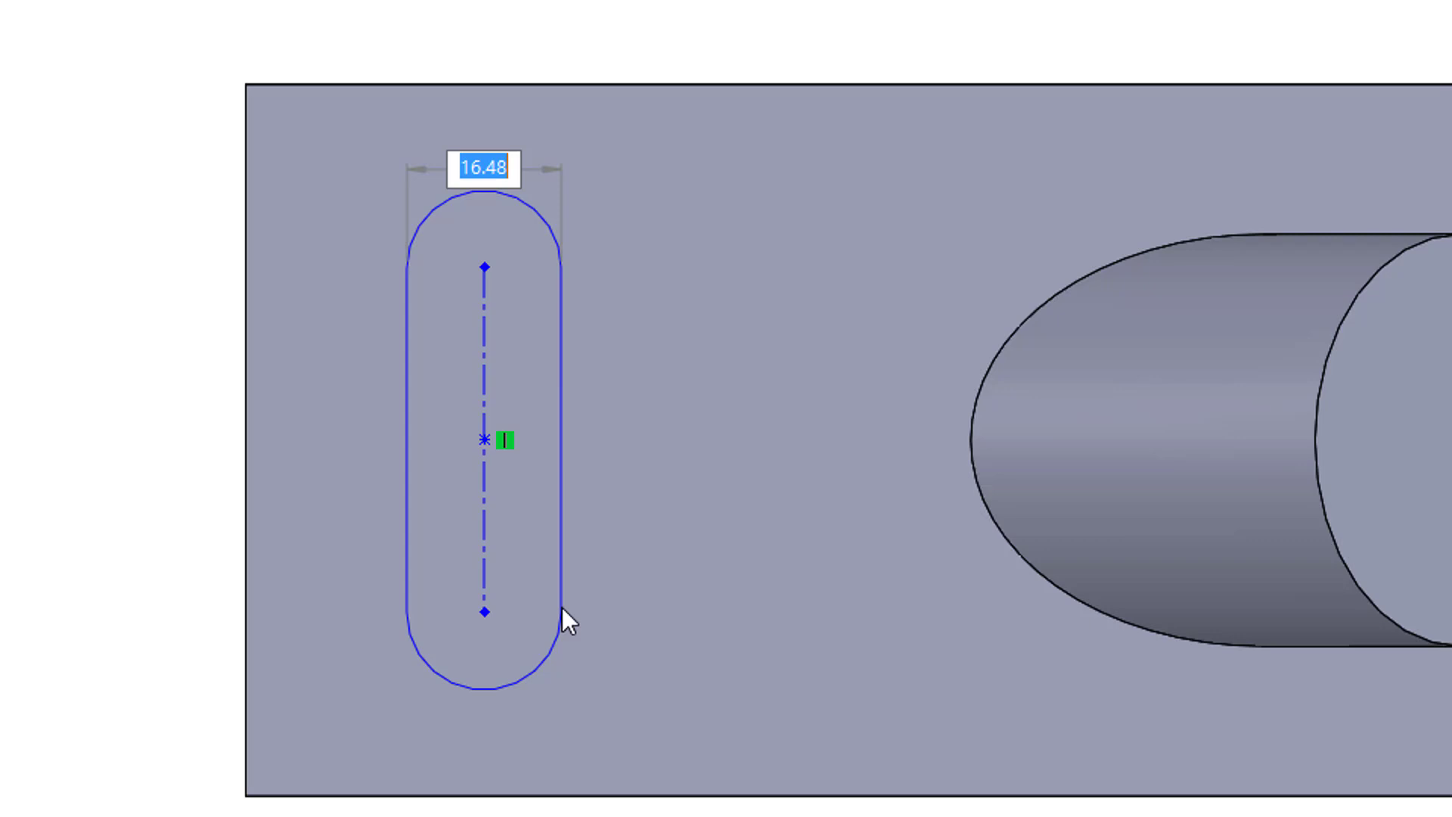
type("12")
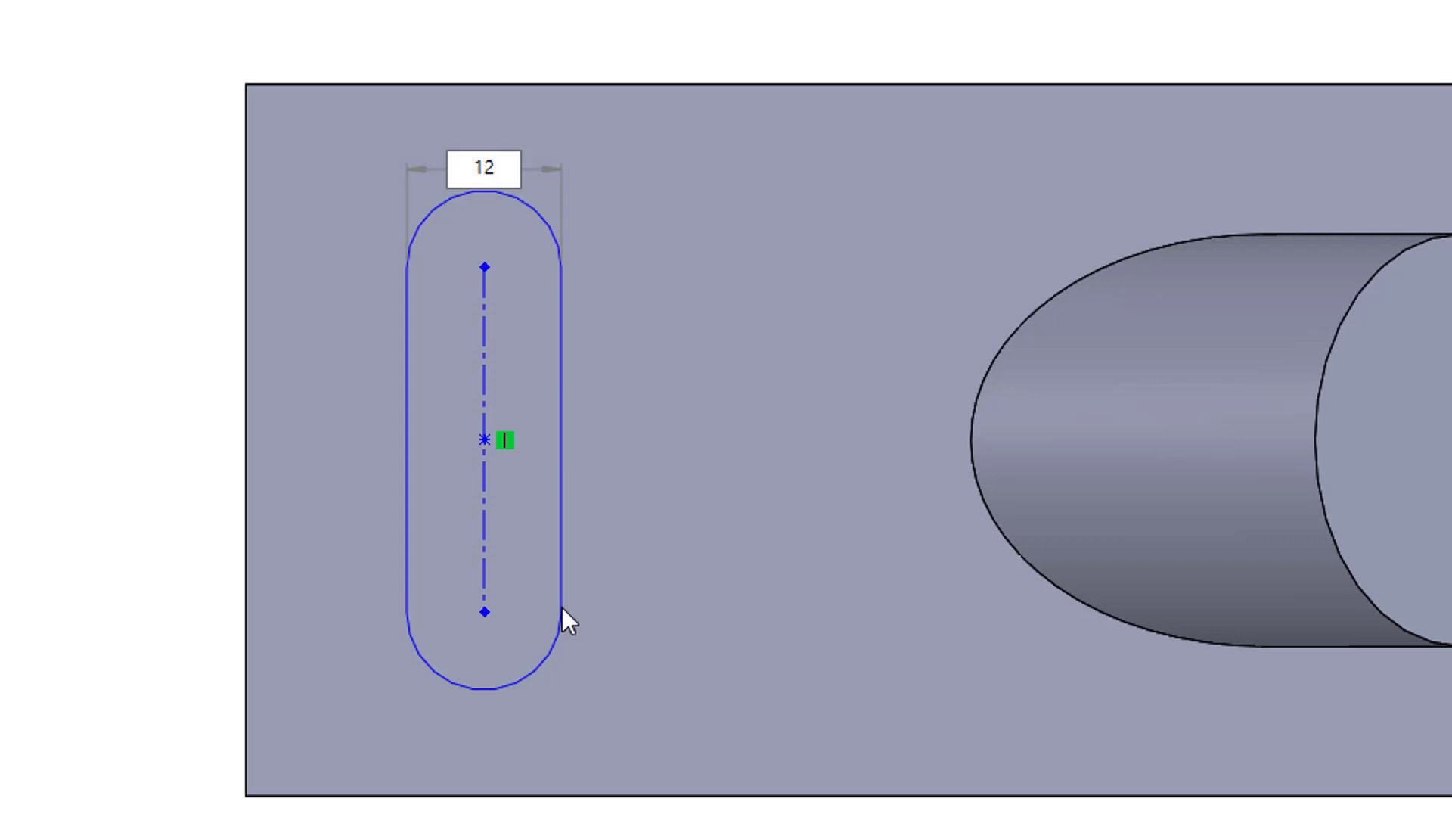
type("*2")
key("Return")
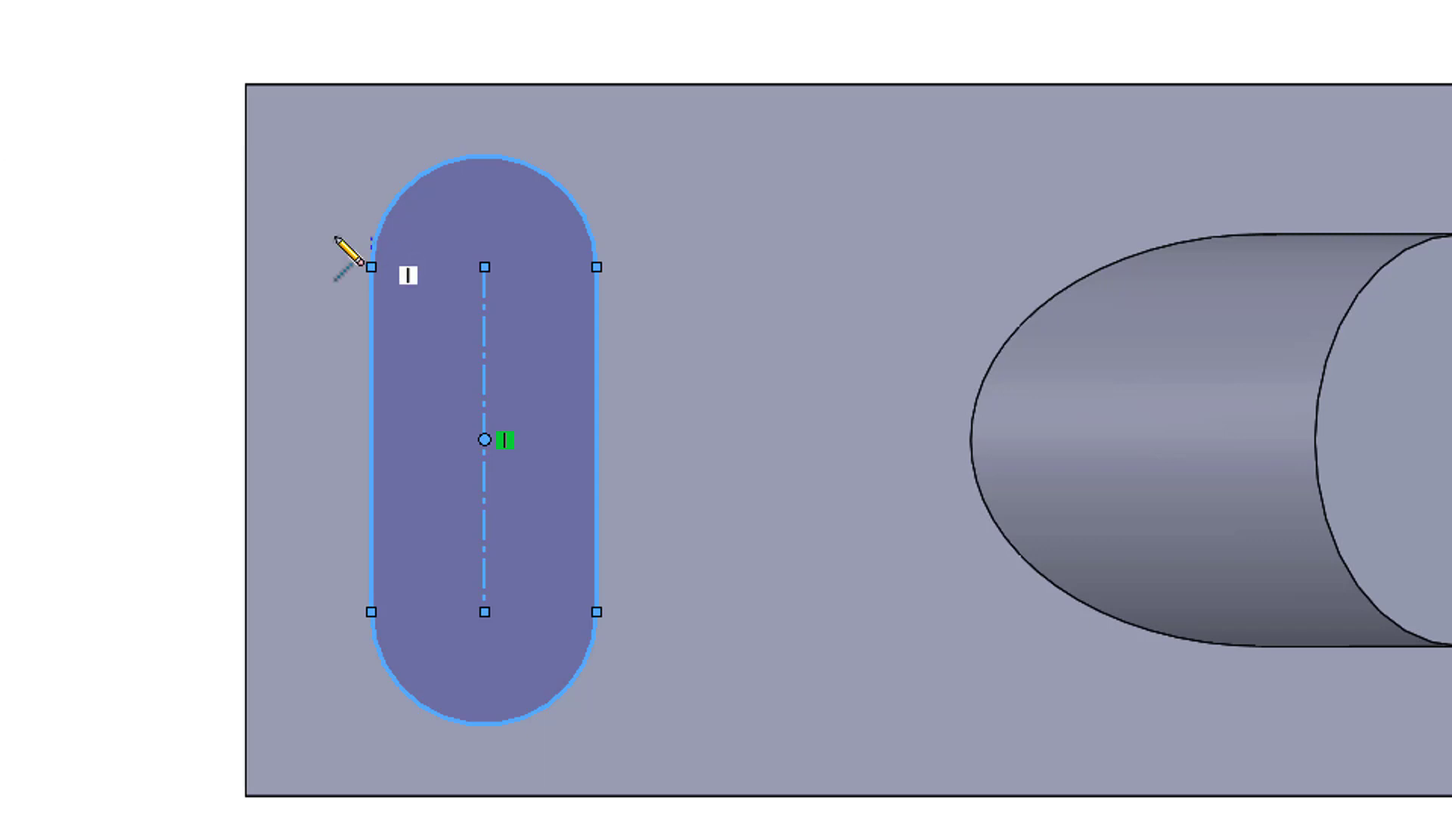
key("Escape")
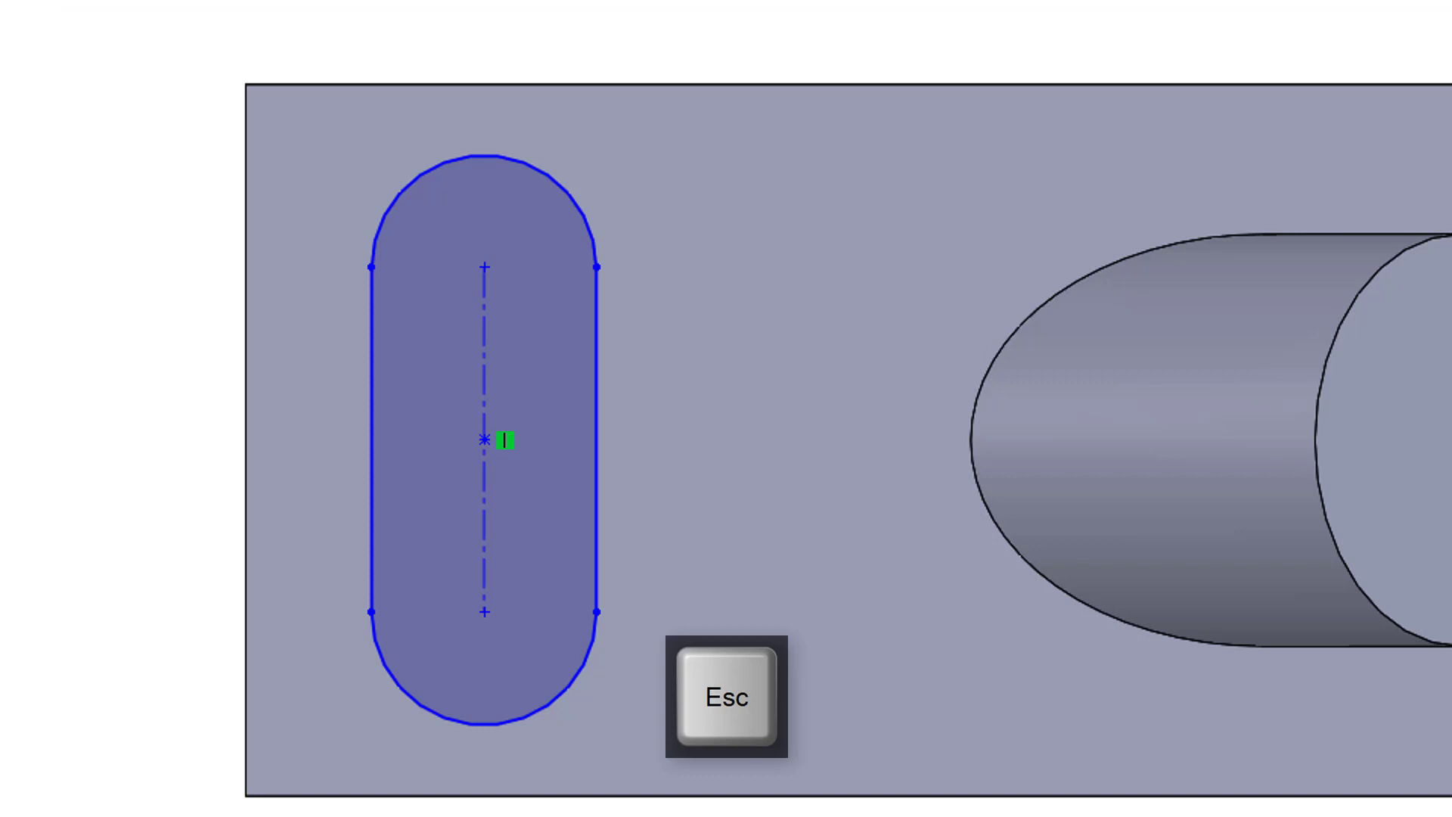
Step: Dimension the slot's width between its two straight sides
left_click(597, 314)
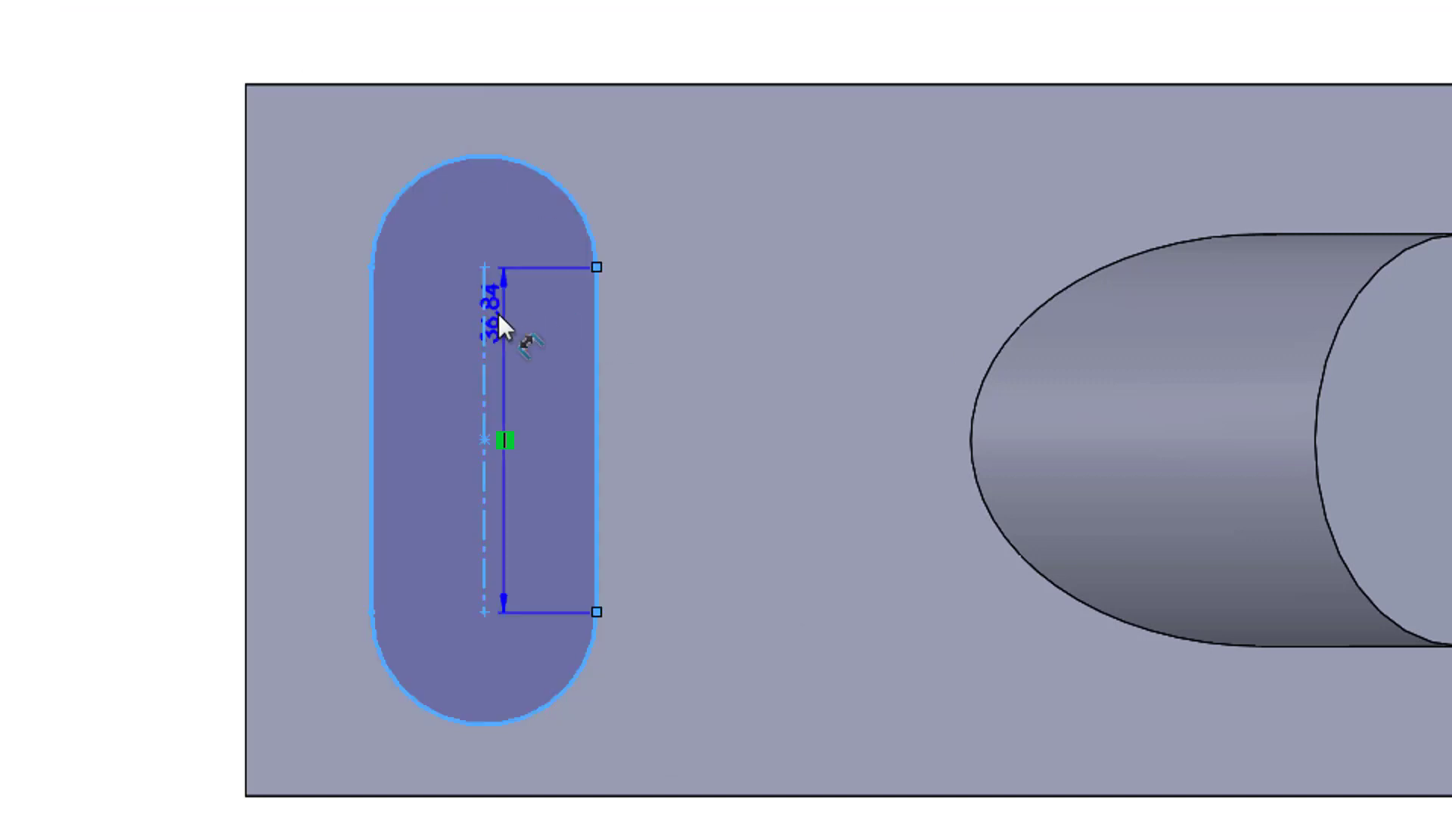
left_click(376, 321)
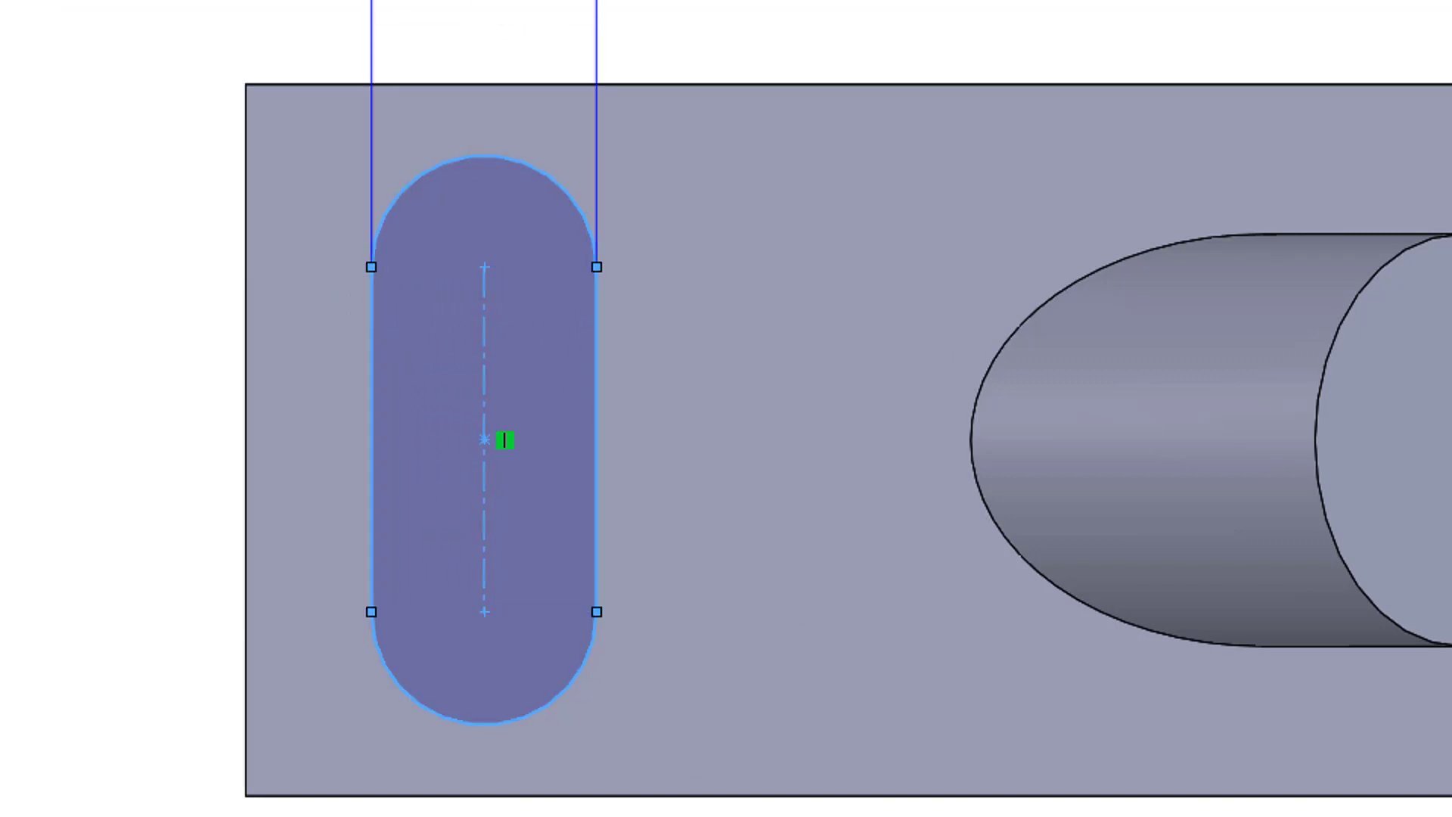
left_click(484, 4)
key("Return")
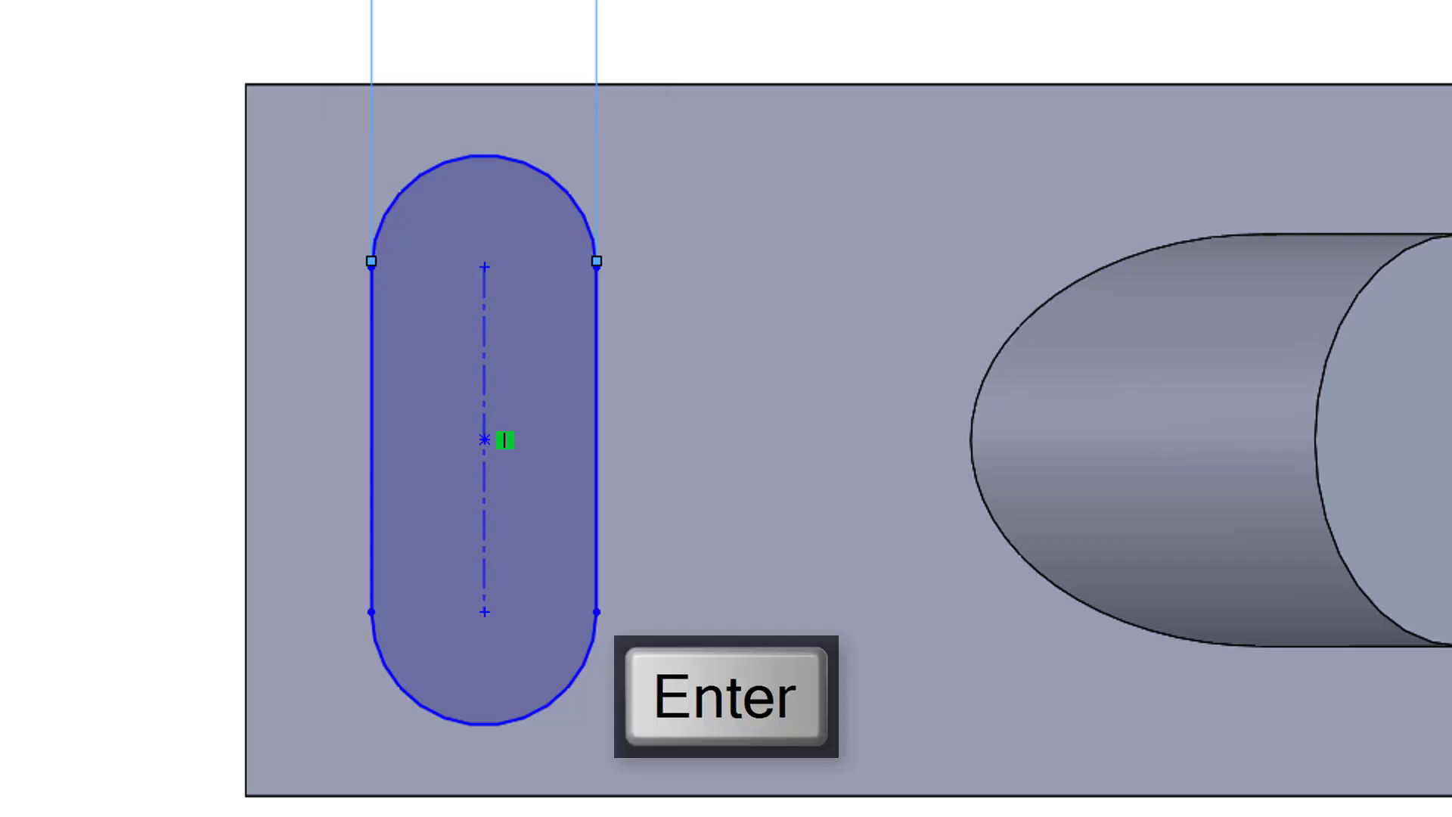
Step: Dimension the slot's centreline and set its length to 26 mm
left_click(488, 494)
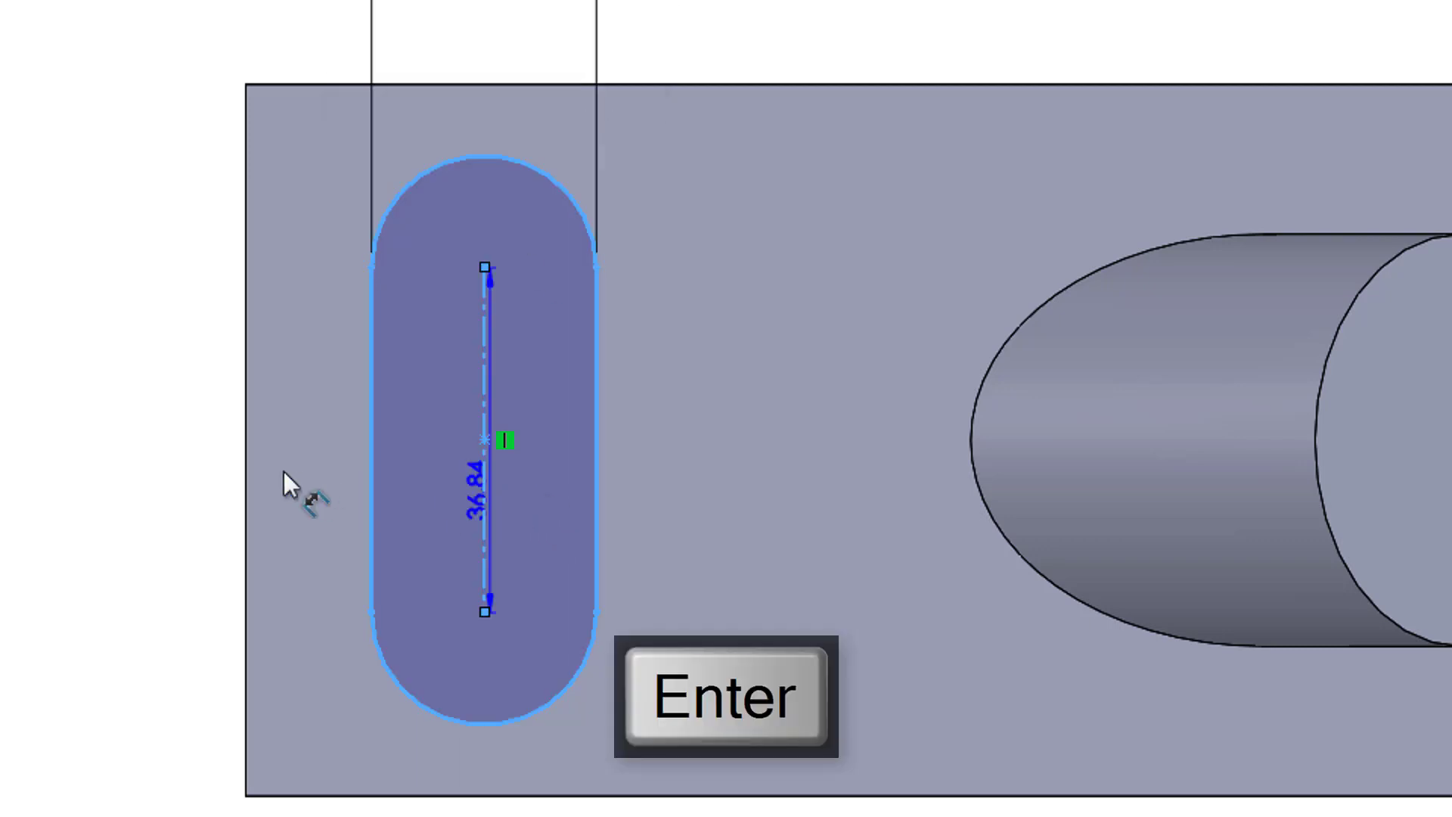
left_click(89, 447)
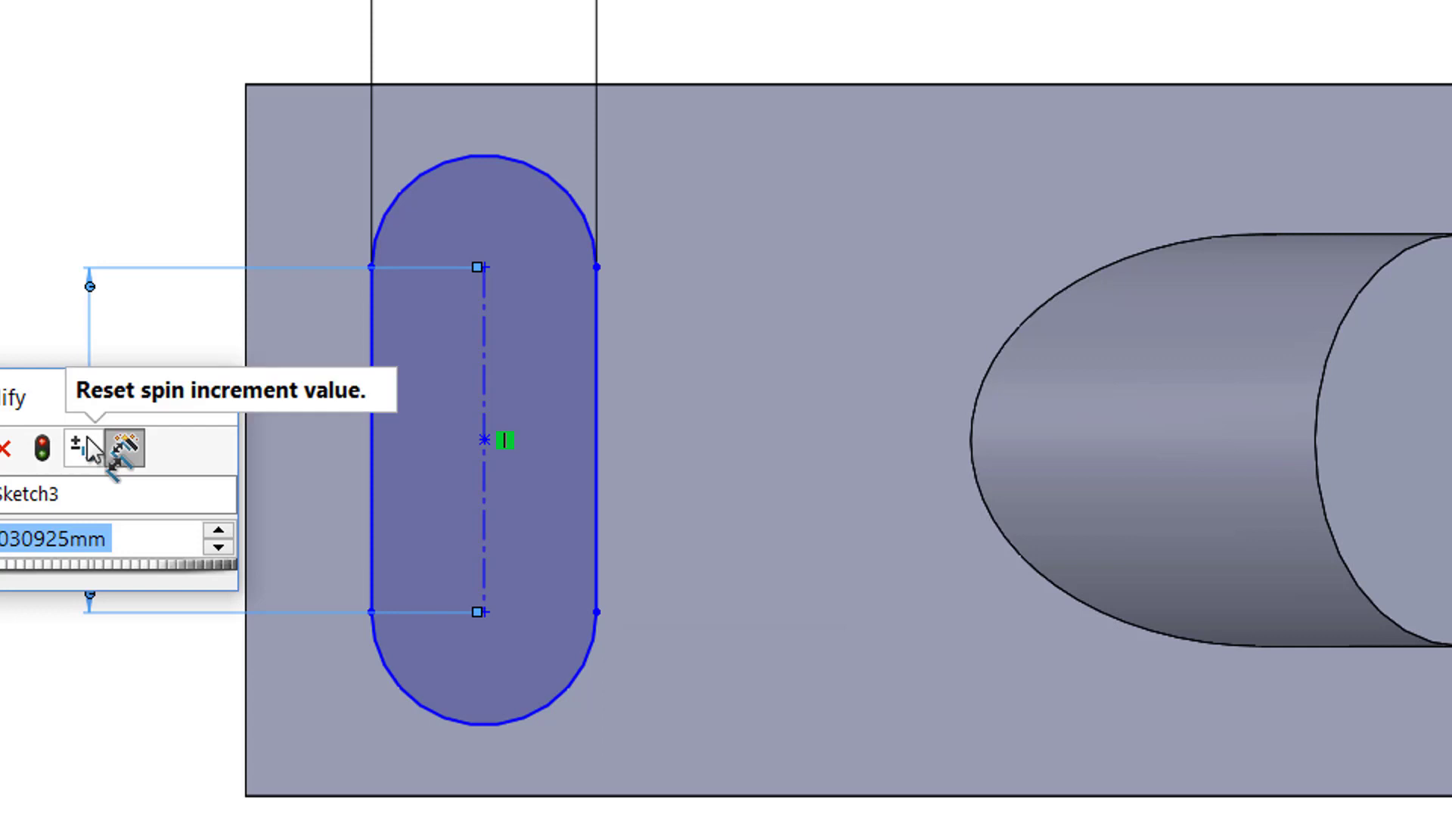
type("26")
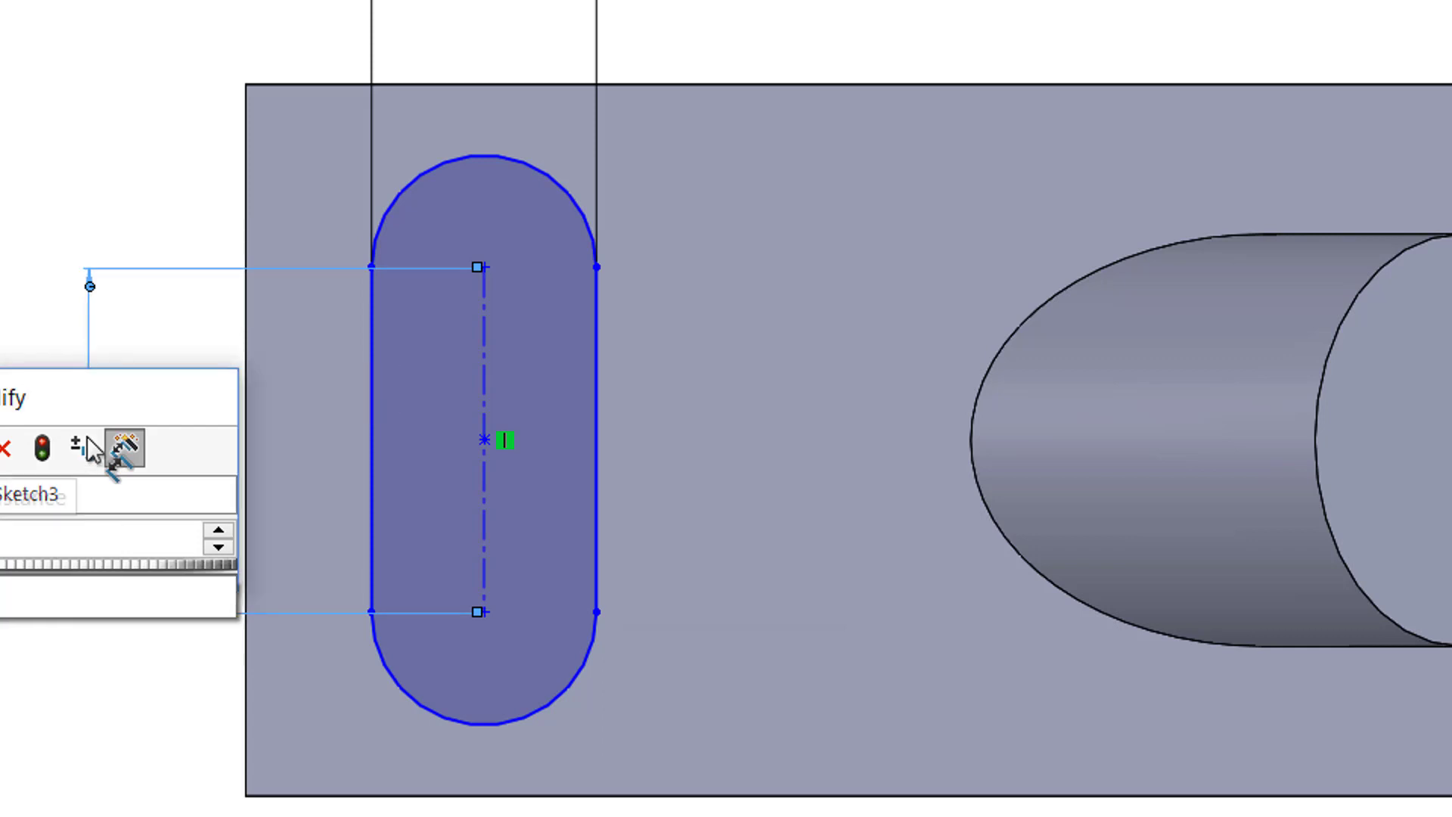
key("Return")
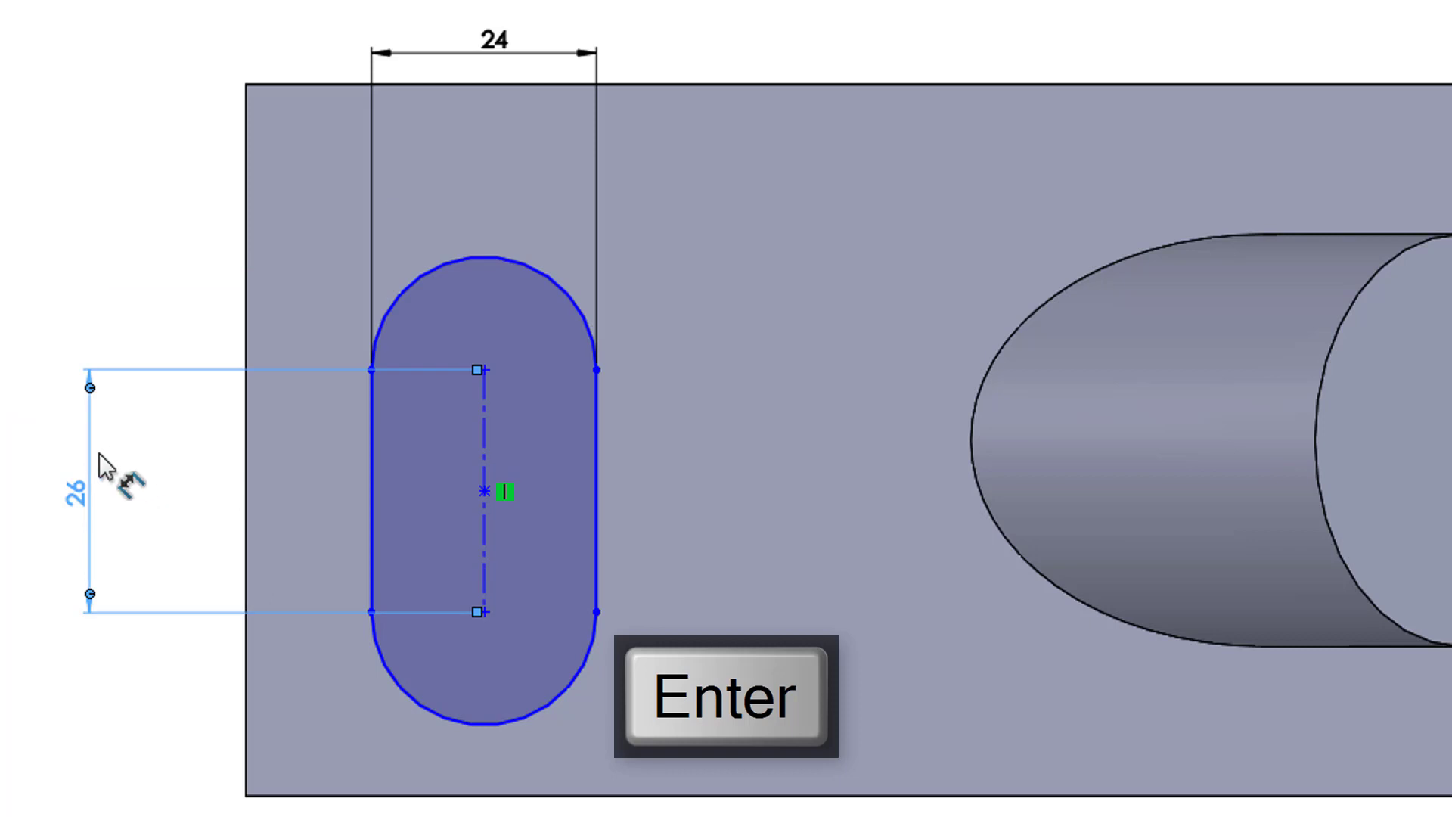
key("Escape")
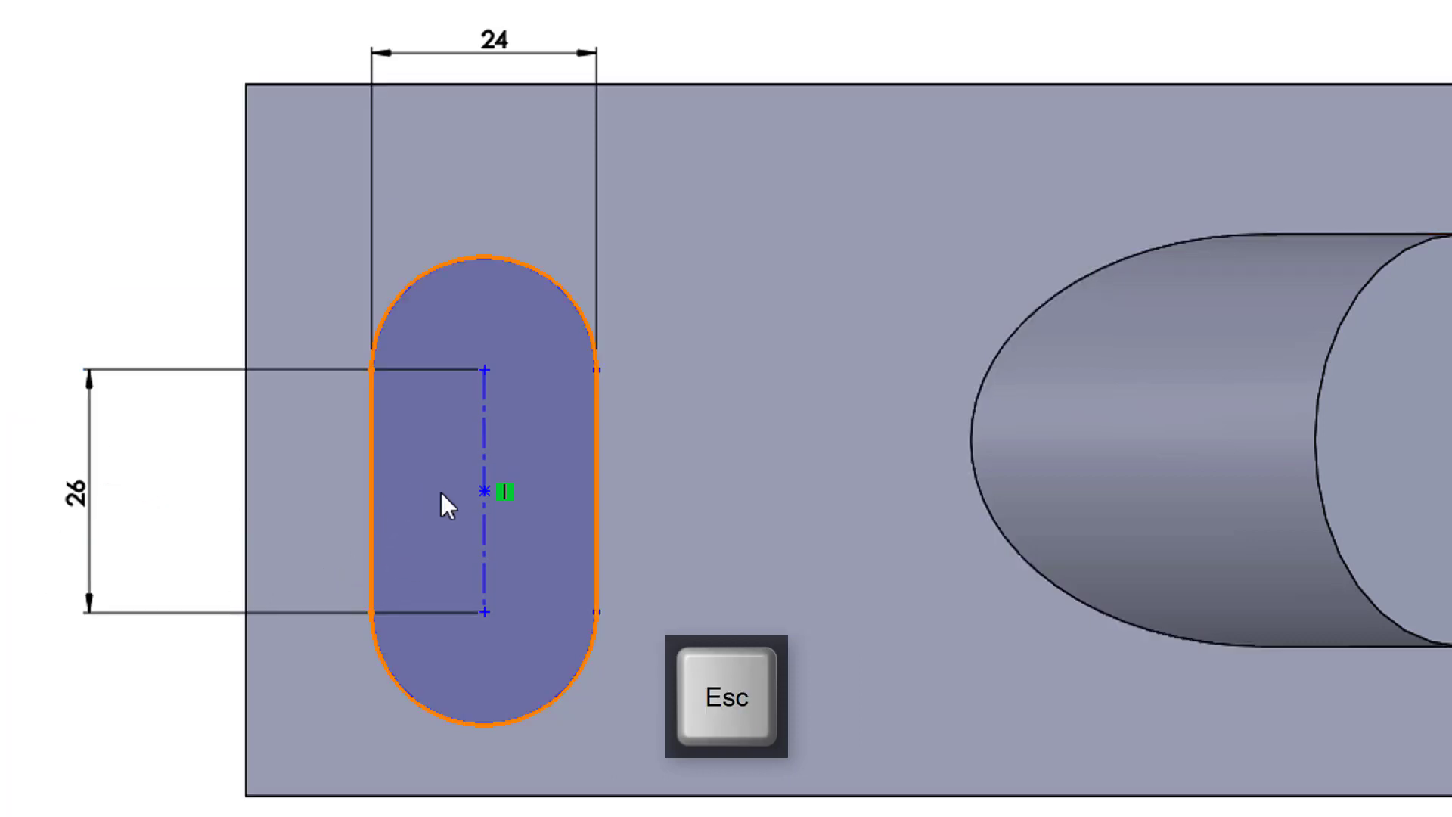
Step: Add a horizontal relation between the slot's centre point and the origin
left_click(488, 489)
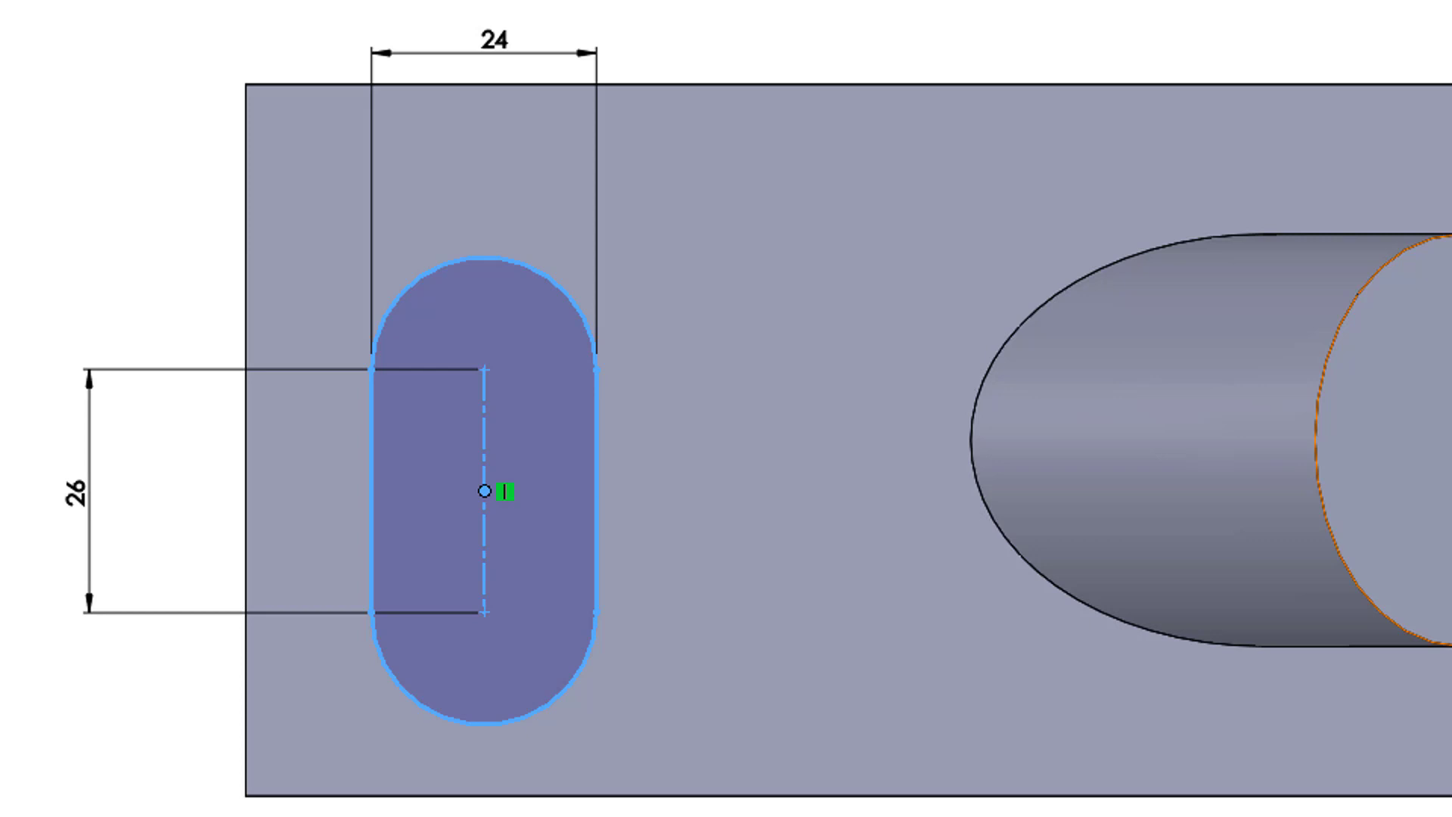
left_click_drag(485, 491, 485, 439)
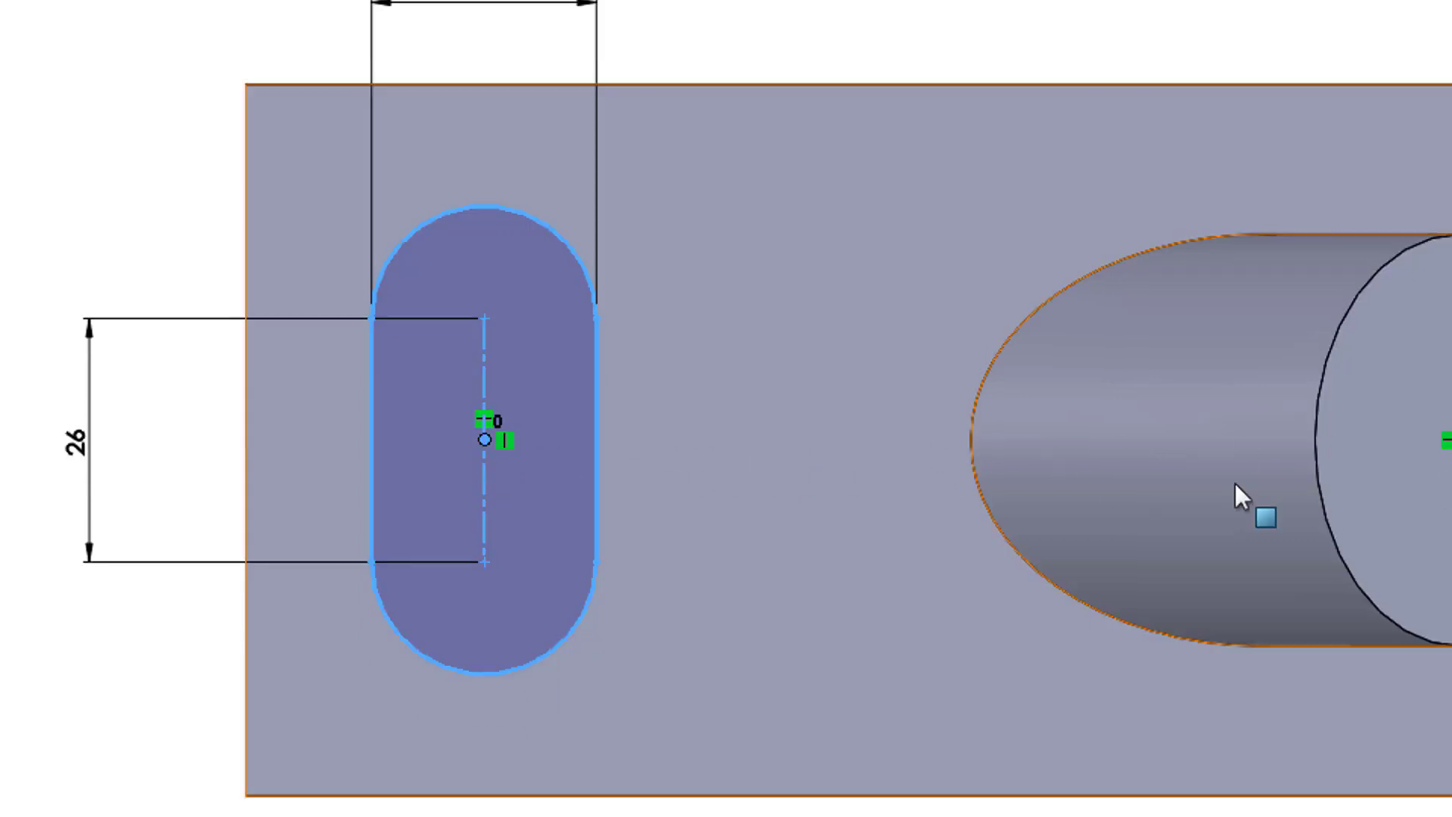
left_click(38, 411)
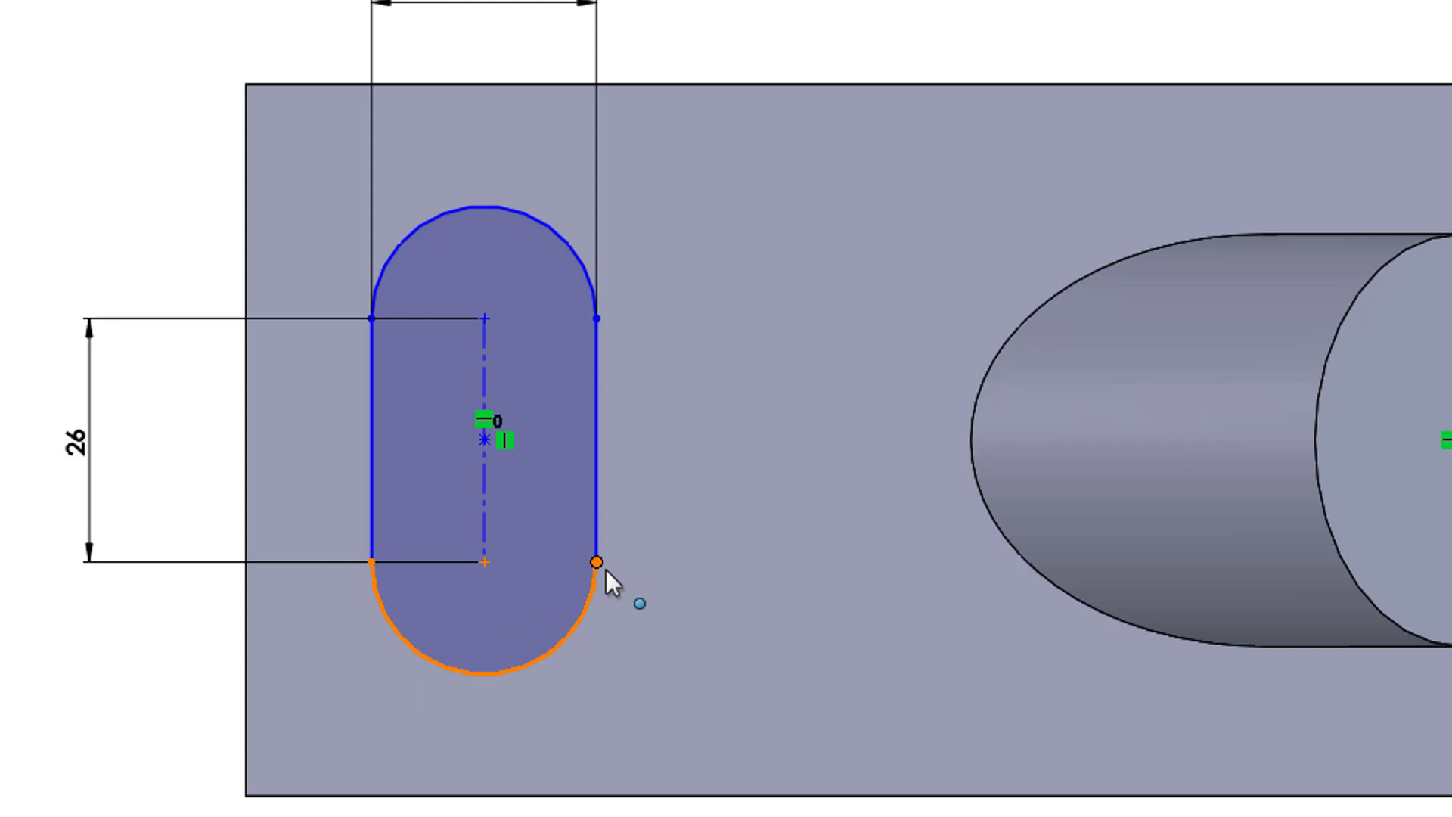
Step: Dimension the distance from the slot's centreline to the plate's short end edge as 25 mm
mouse_move(605, 571)
left_mouse_down()
mouse_move(755, 651)
mouse_move(613, 616)
mouse_move(634, 624)
mouse_move(627, 611)
left_mouse_up()
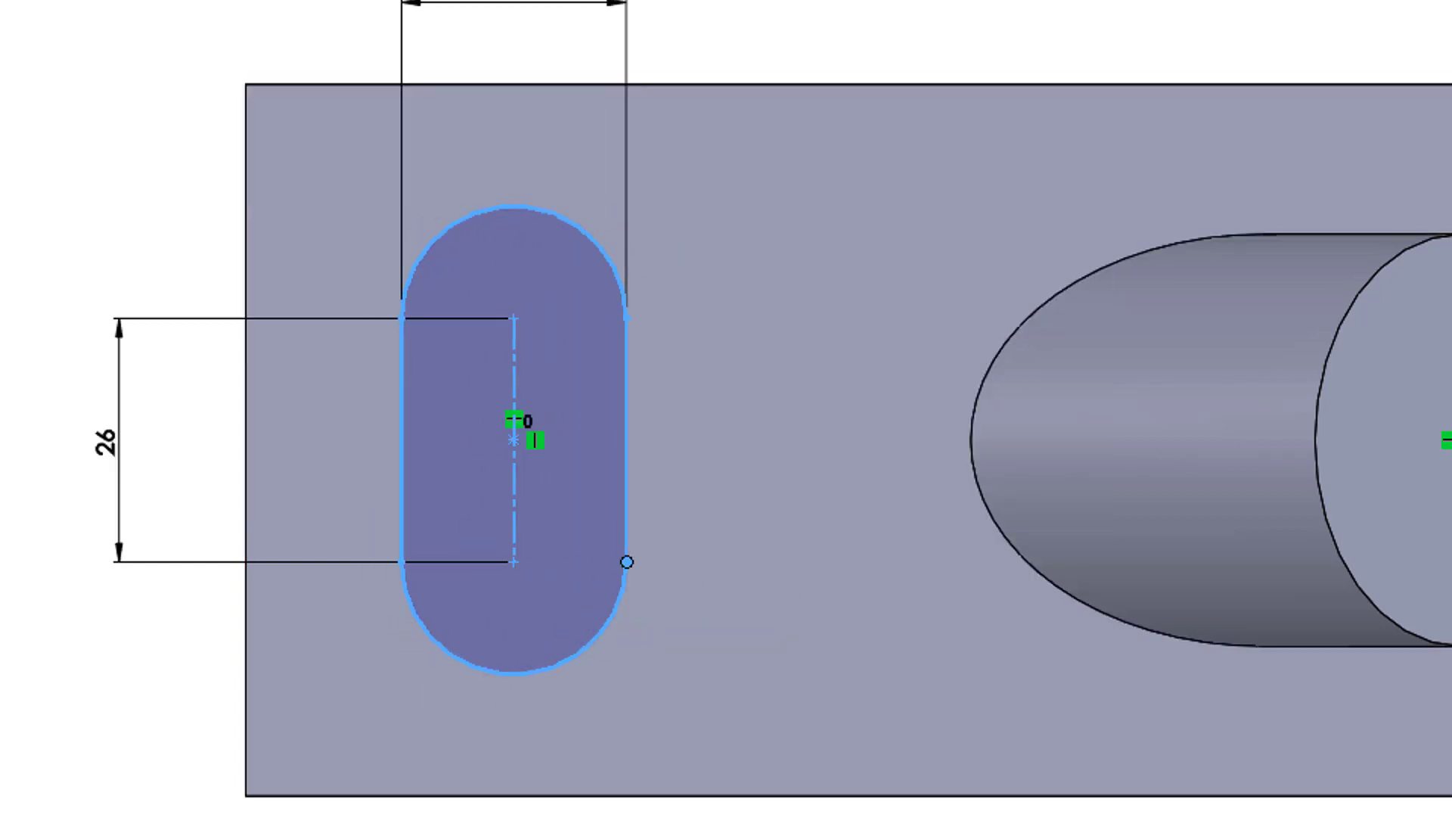
left_click(517, 370)
left_click(249, 397)
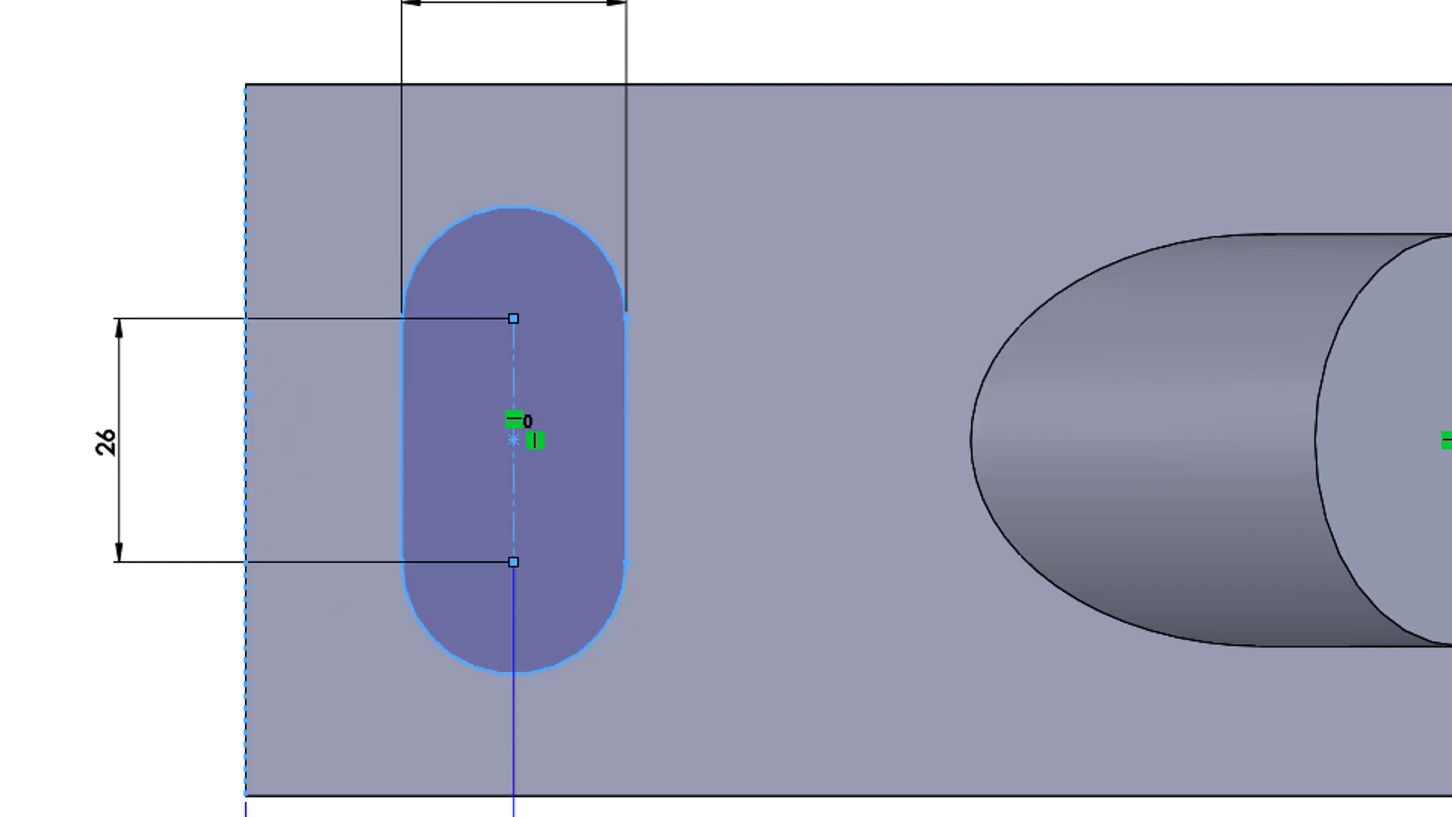
left_click(380, 815)
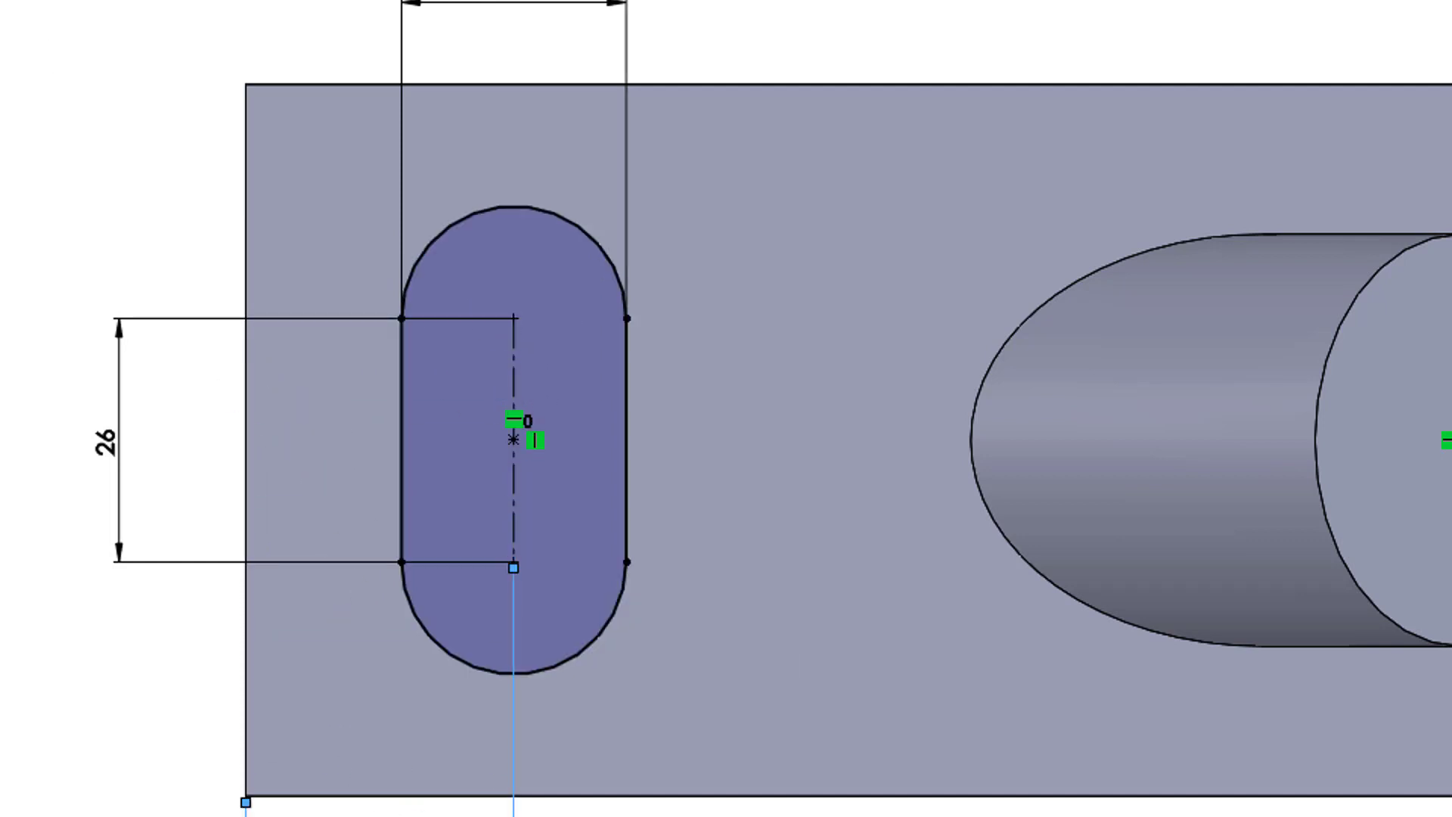
key("Return")
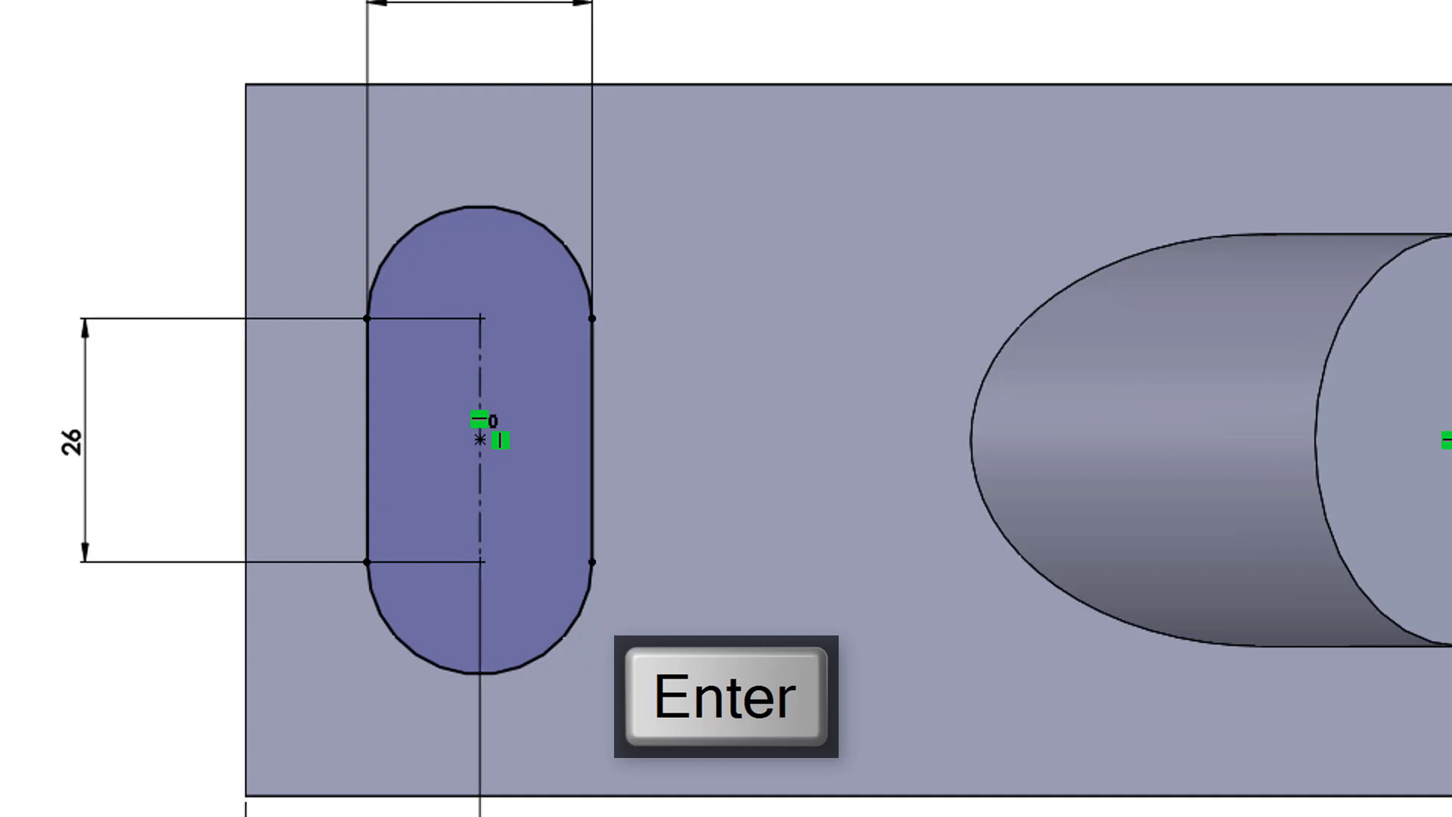
key("Escape")
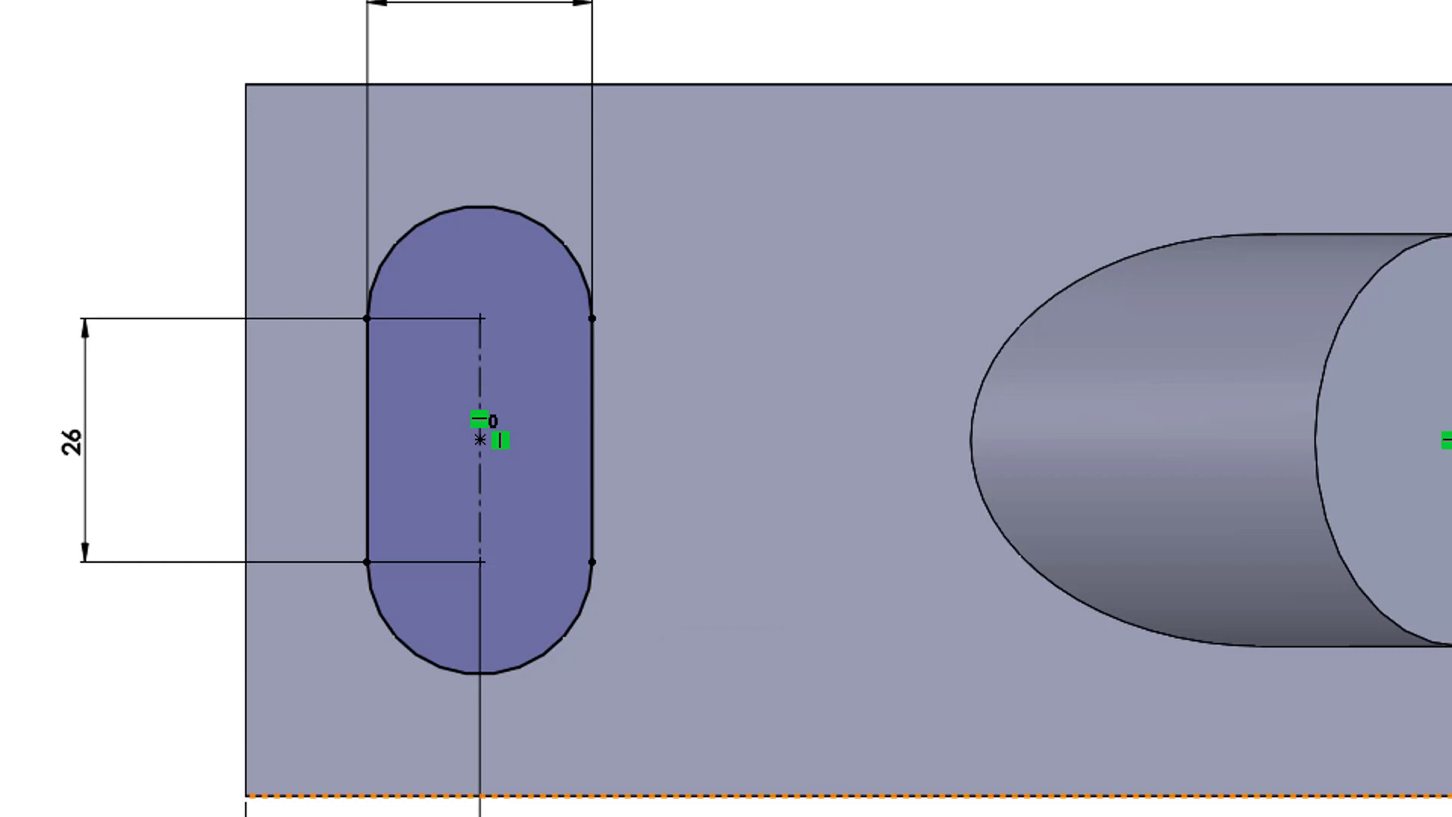
Step: Extrude the slot profile 6 mm upward from the plate as a raised pad
mouse_move(726, 469)
middle_mouse_down()
mouse_move(658, 325)
mouse_move(670, 382)
middle_mouse_up()
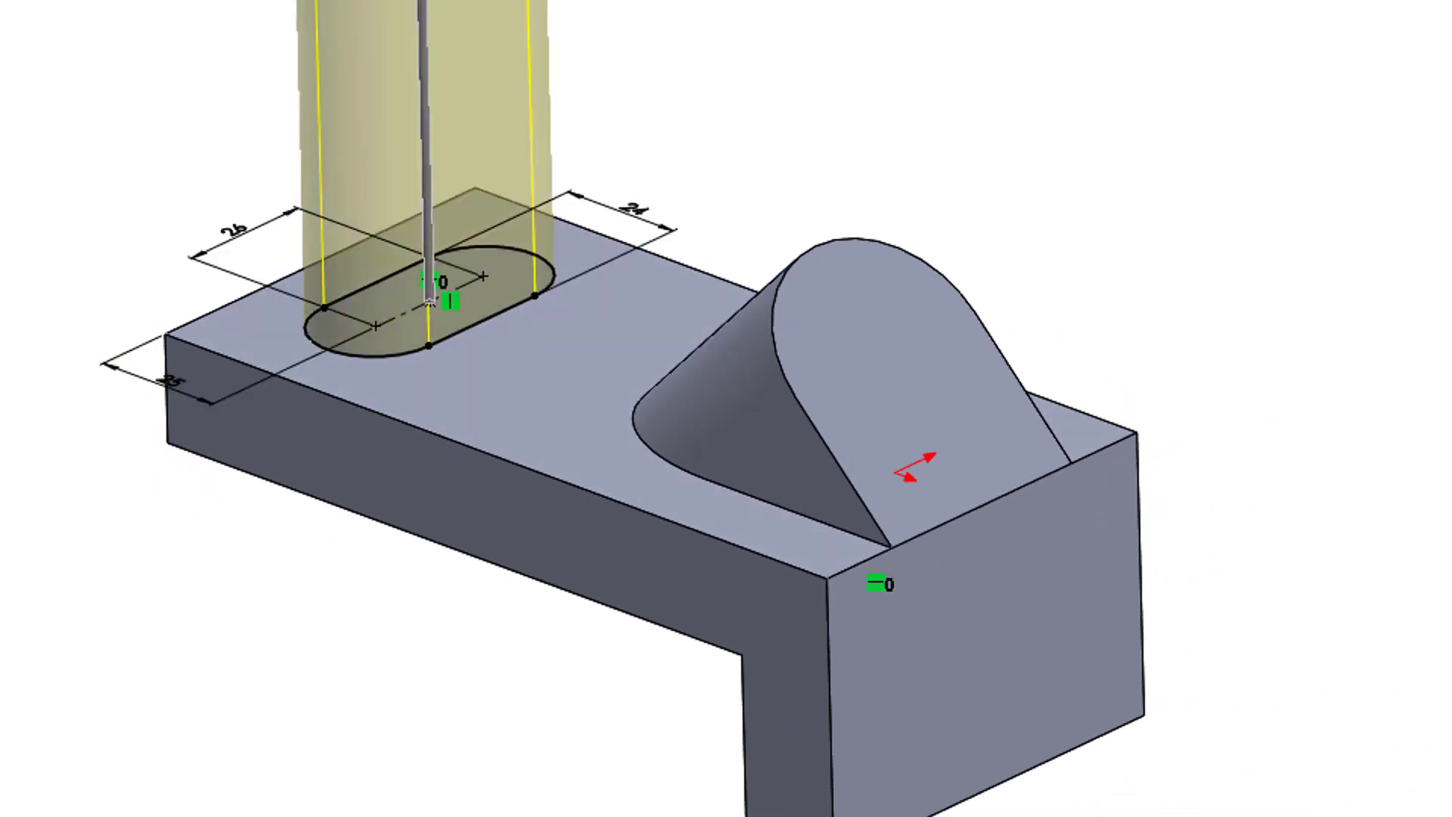
key("Return")
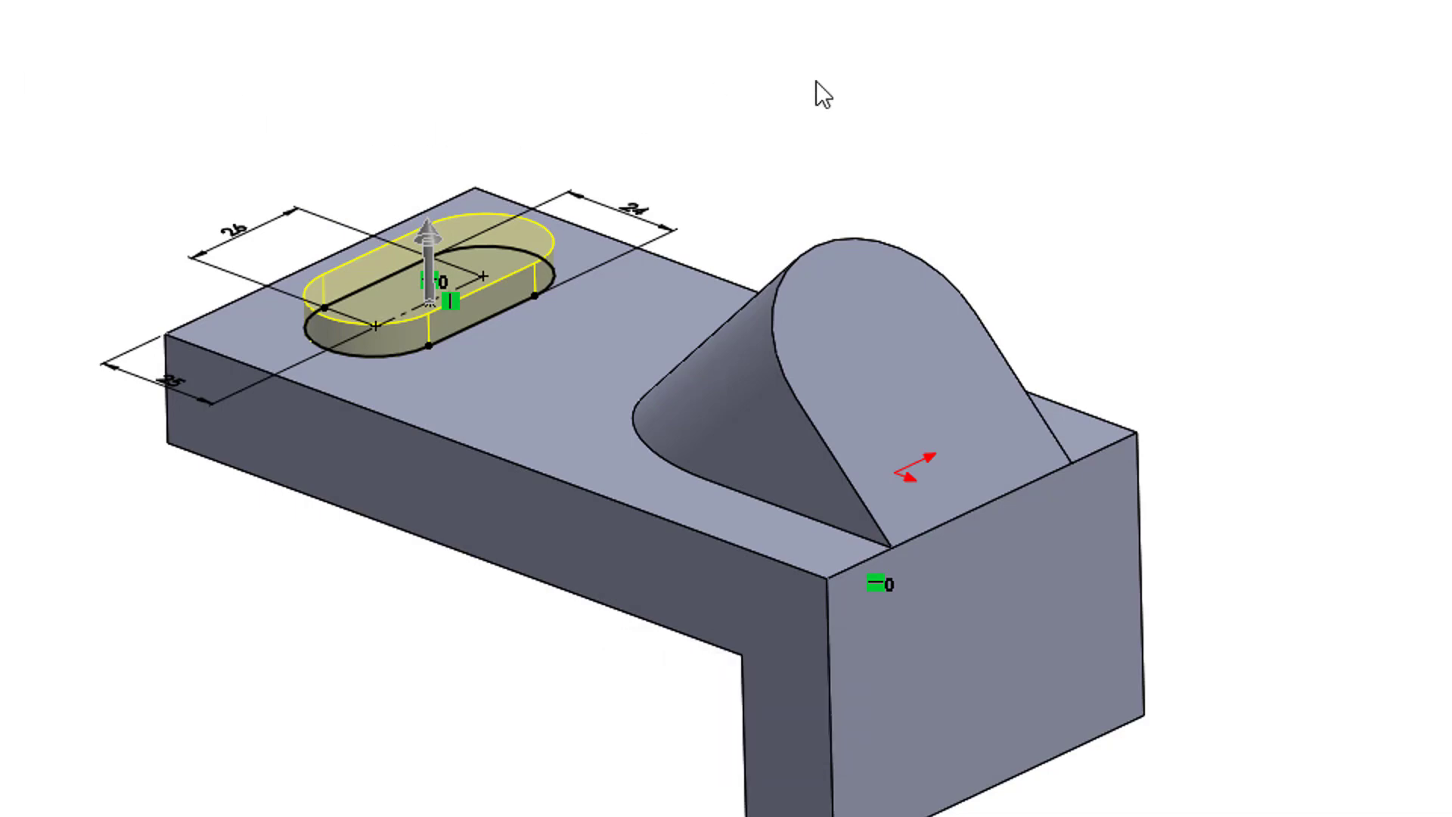
mouse_move(768, 63)
middle_mouse_down()
mouse_move(718, 136)
mouse_move(838, 334)
middle_mouse_up()
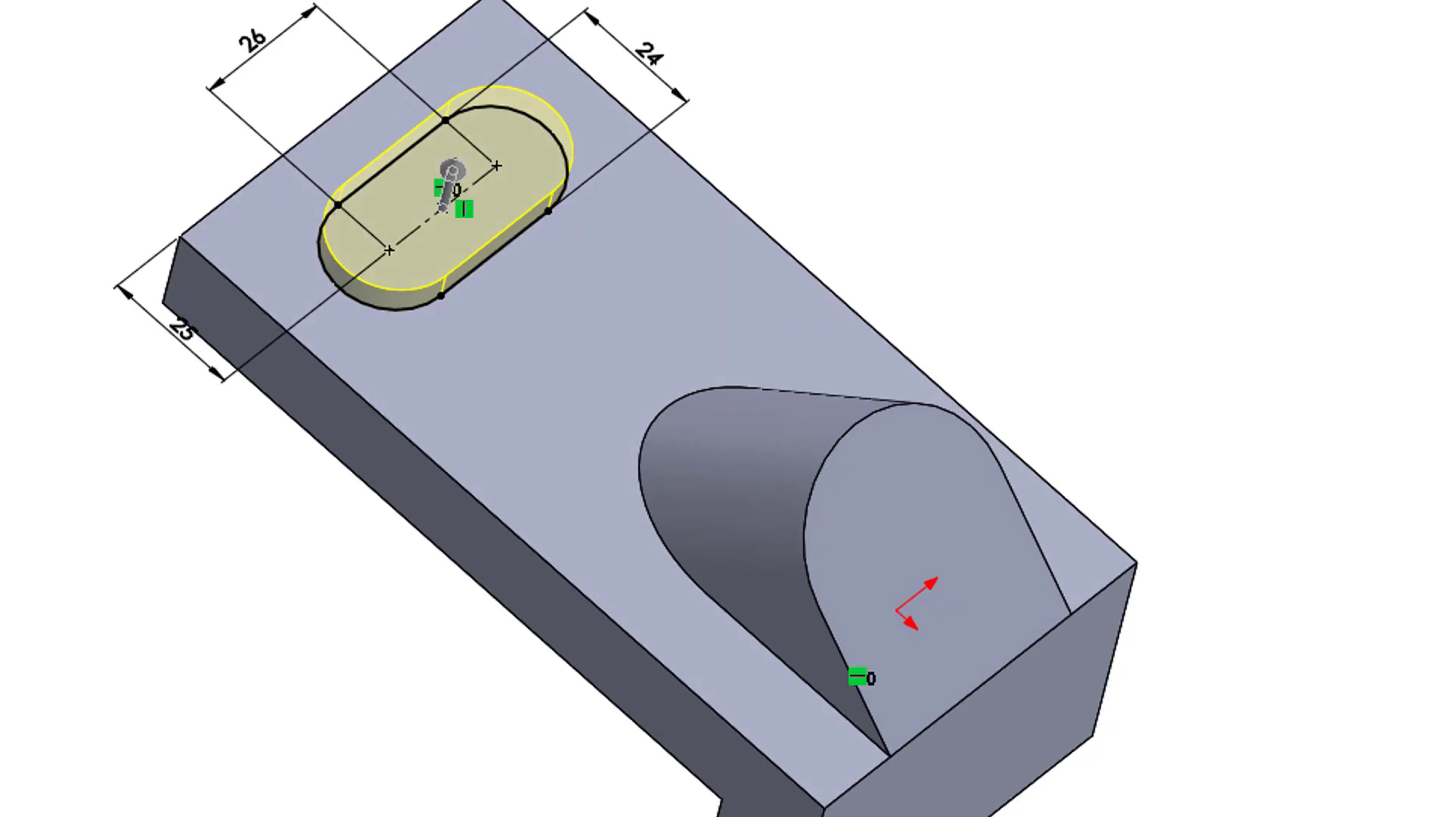
key("Return")
middle_click_drag(85, 576, 204, 550)
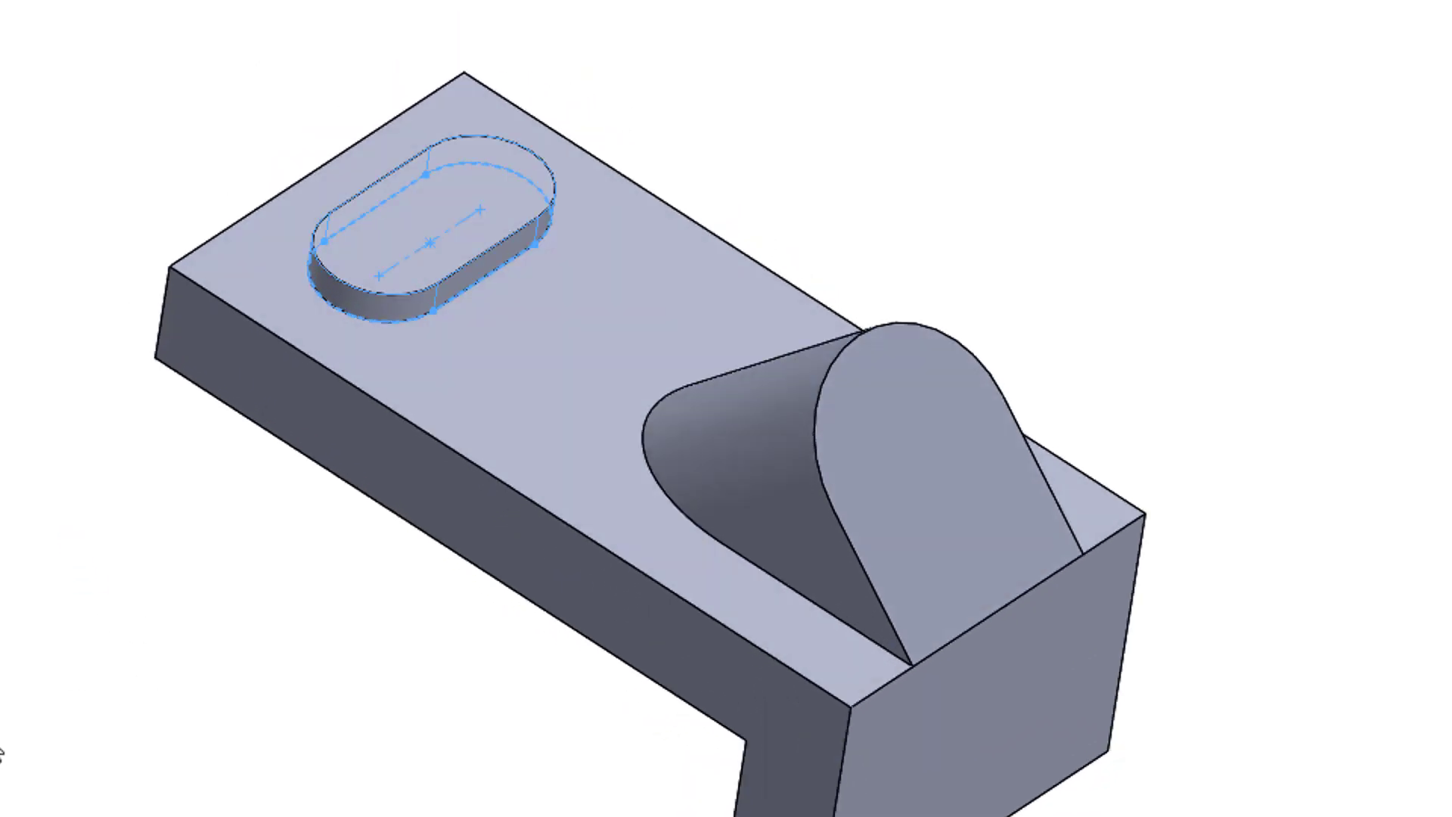
left_click(2, 754)
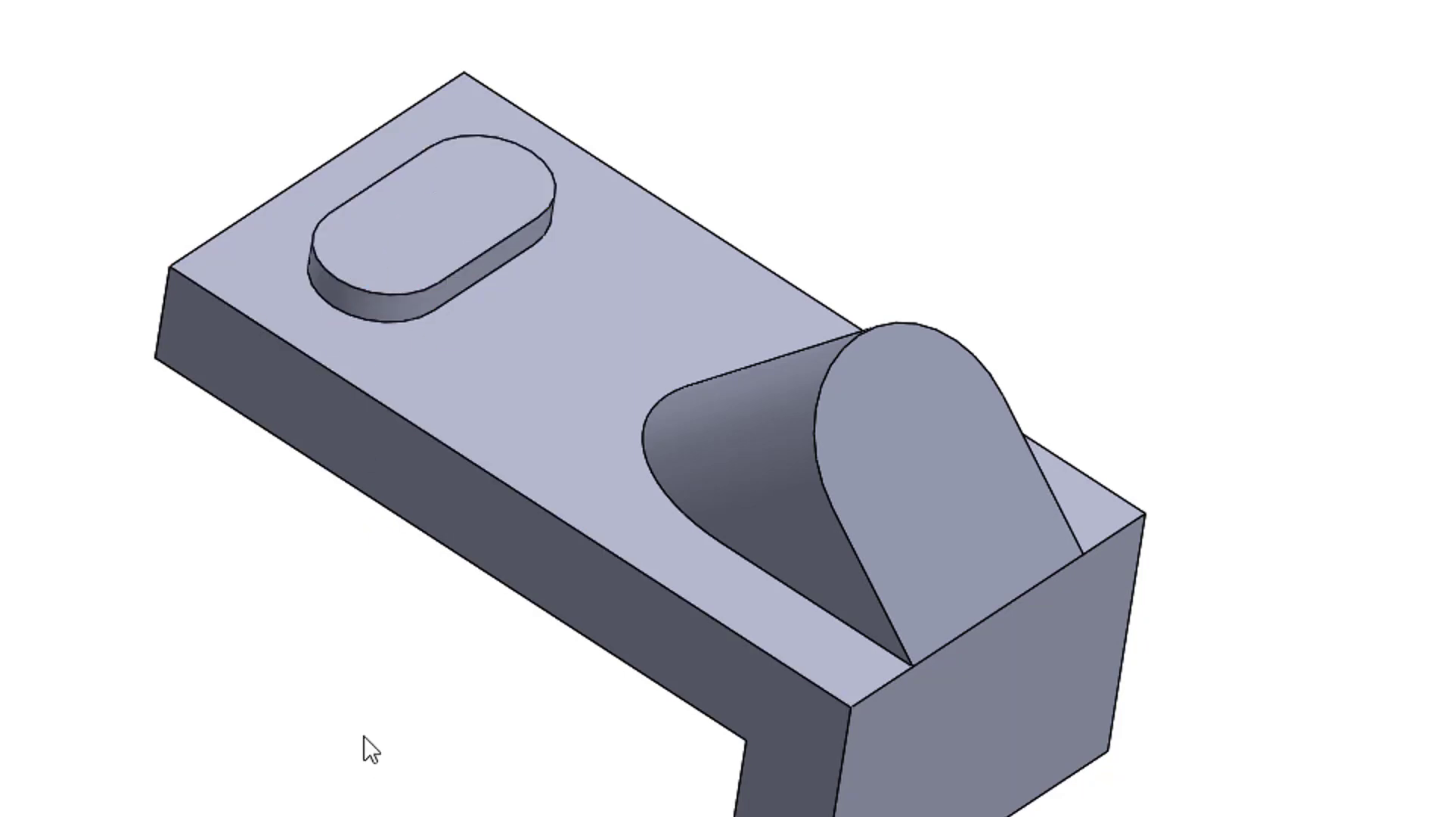
Step: Start a new sketch on the top face of the raised slot-shaped pad
middle_click_drag(365, 740, 354, 162)
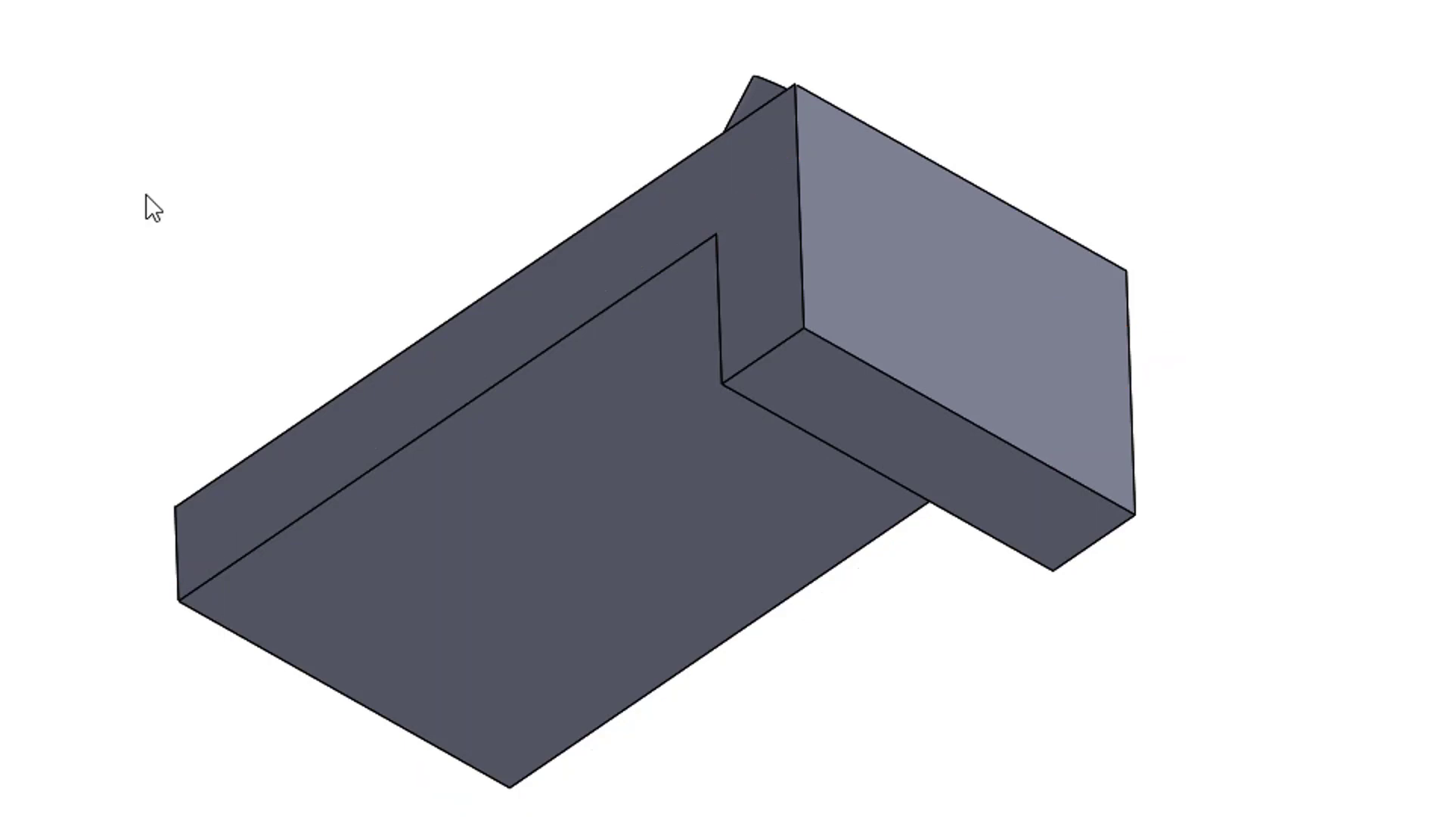
middle_click_drag(179, 117, 149, 609)
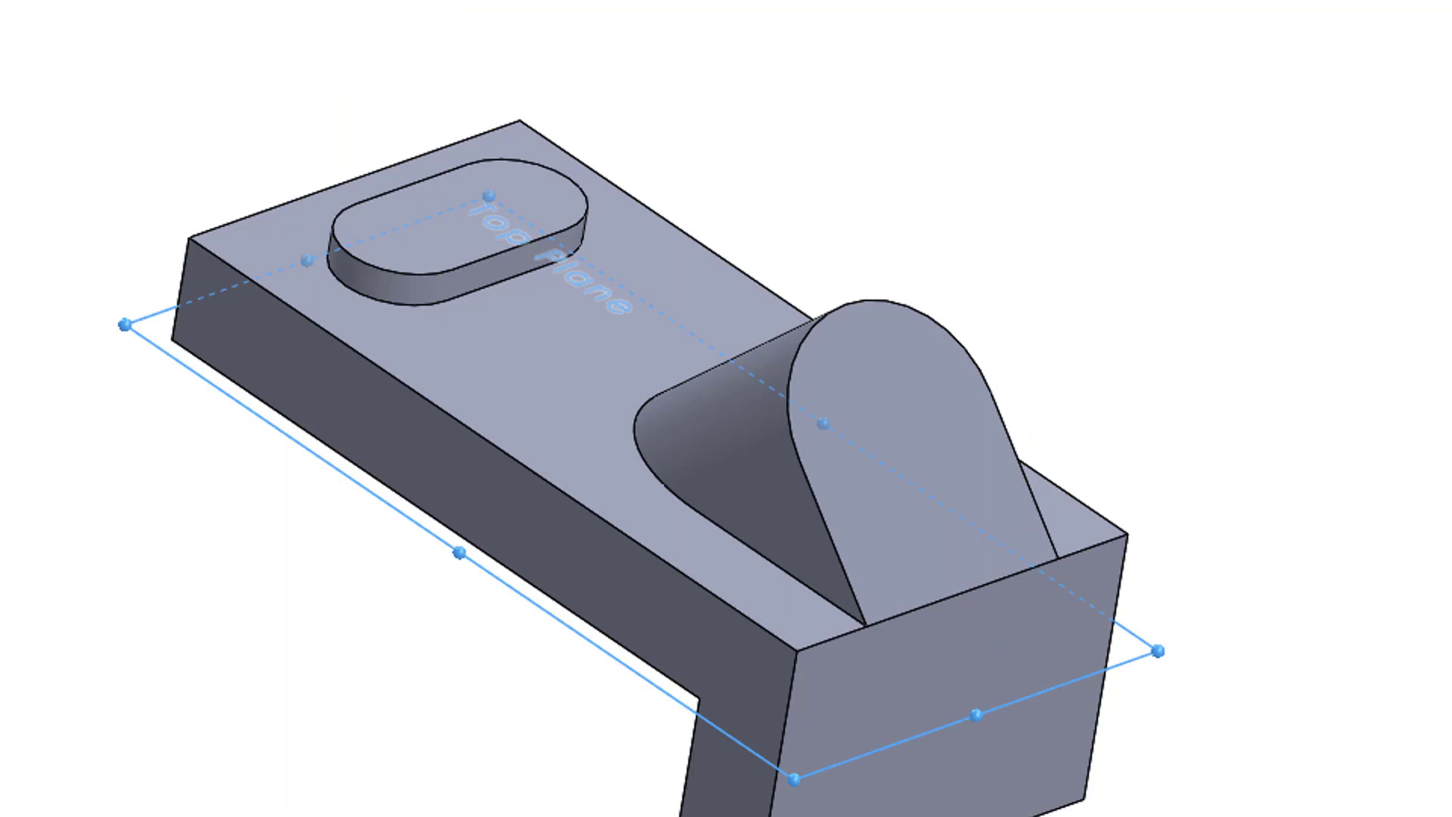
left_click(88, 225)
left_click(418, 218)
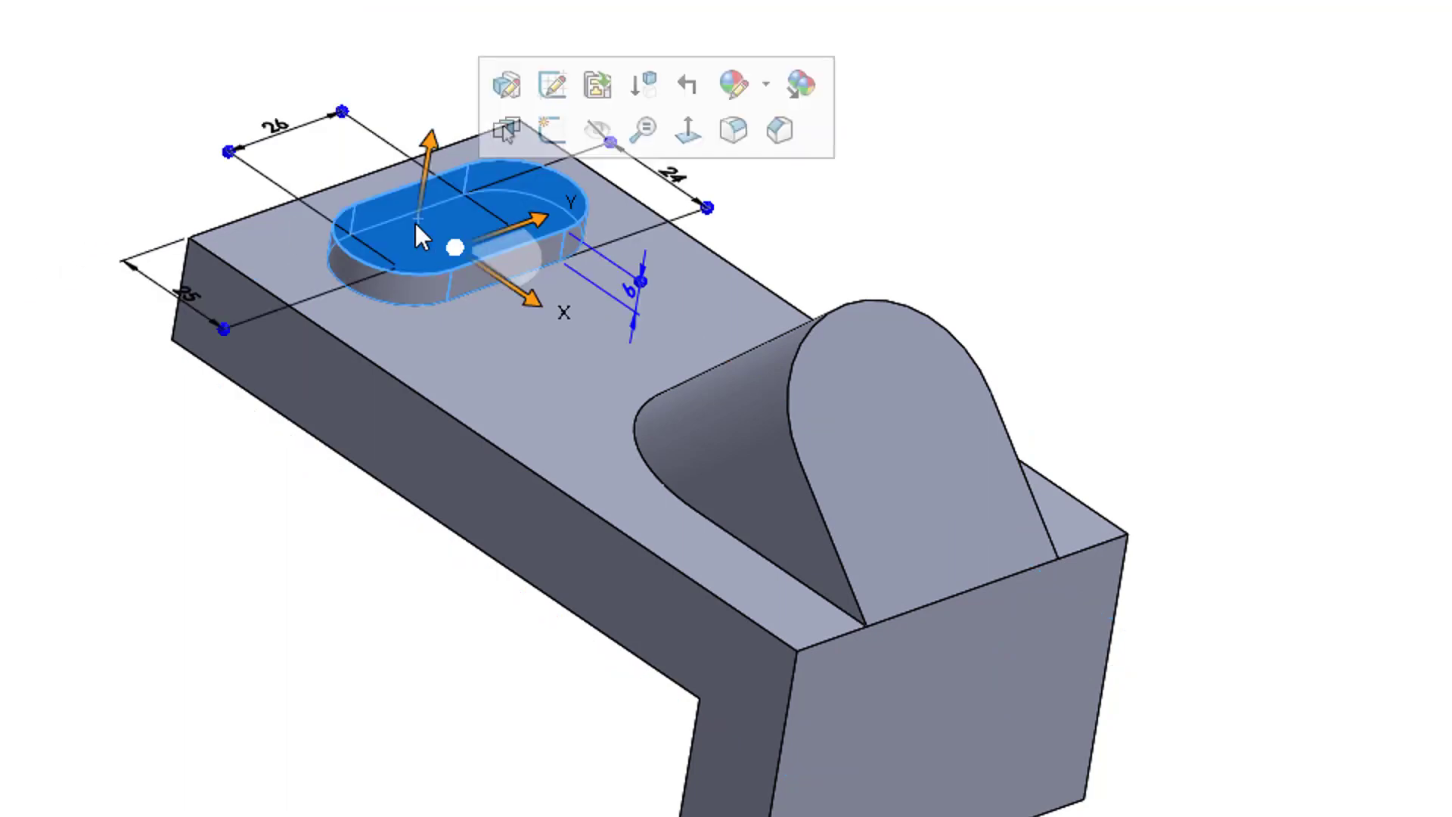
left_click(550, 136)
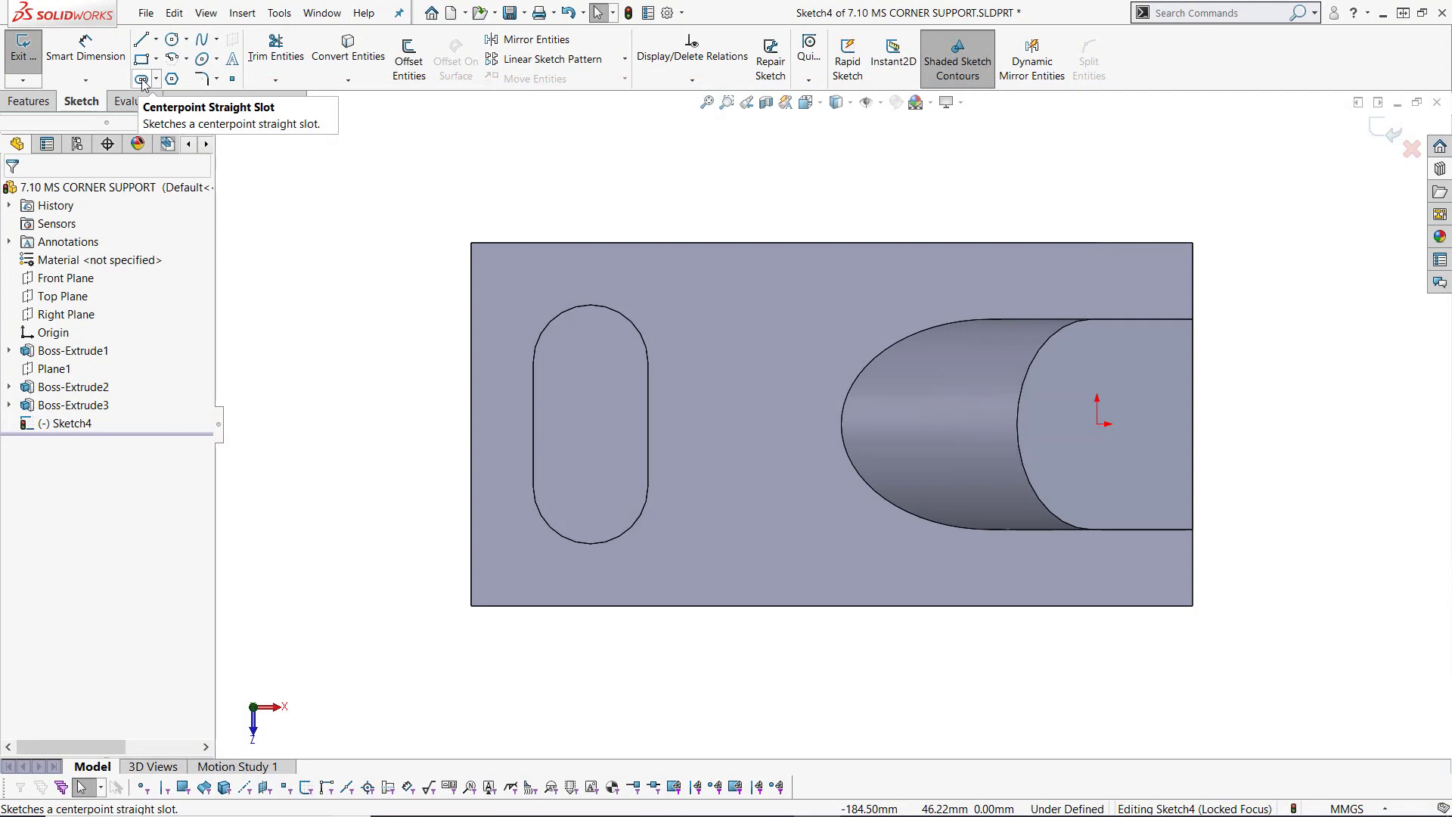
Step: Sketch a dimensioned straight slot 12 mm wide between the pad's two arc centres, and place its length dimension outside the pad
left_click(142, 79)
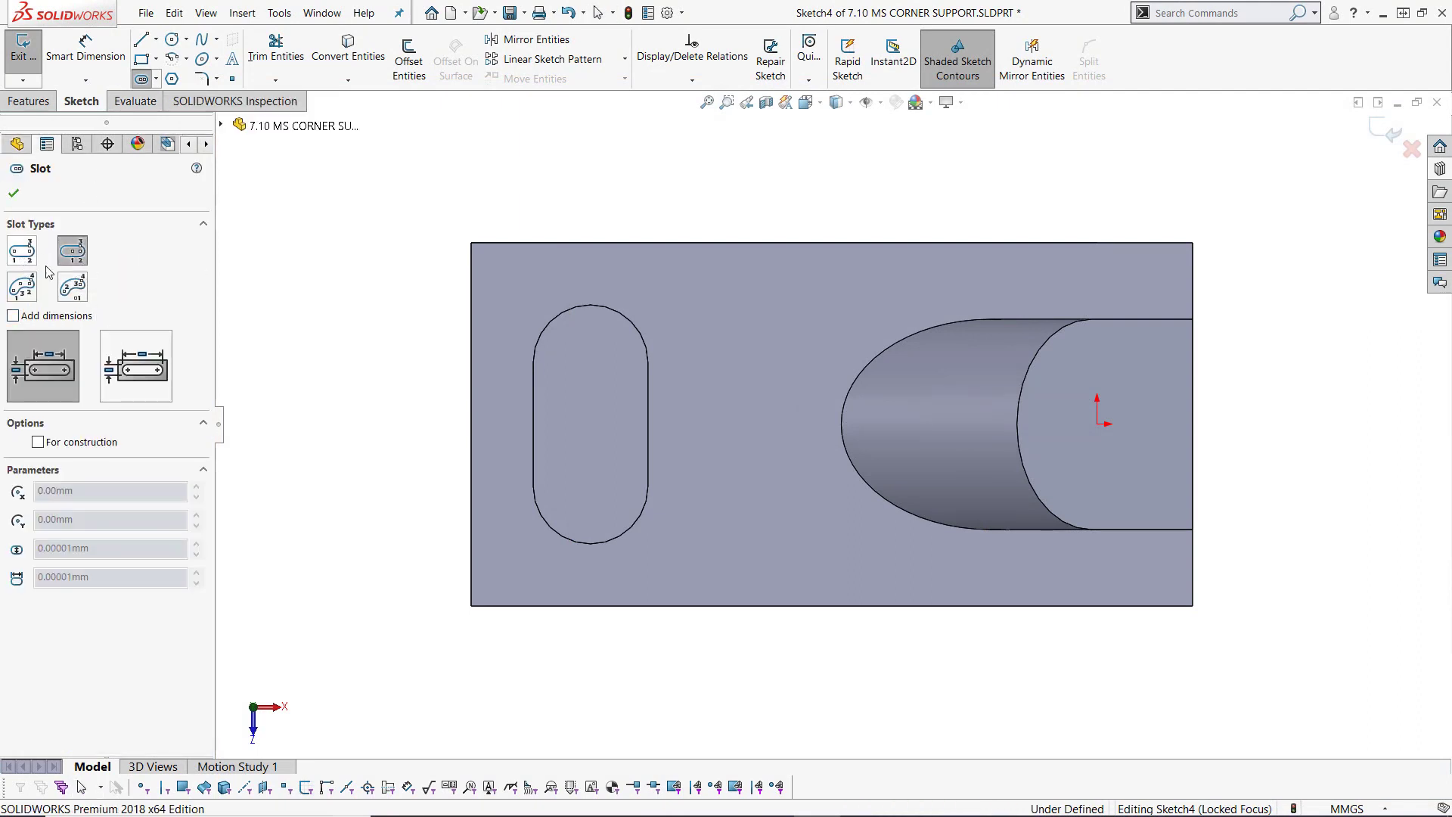
left_click(13, 316)
left_click(22, 252)
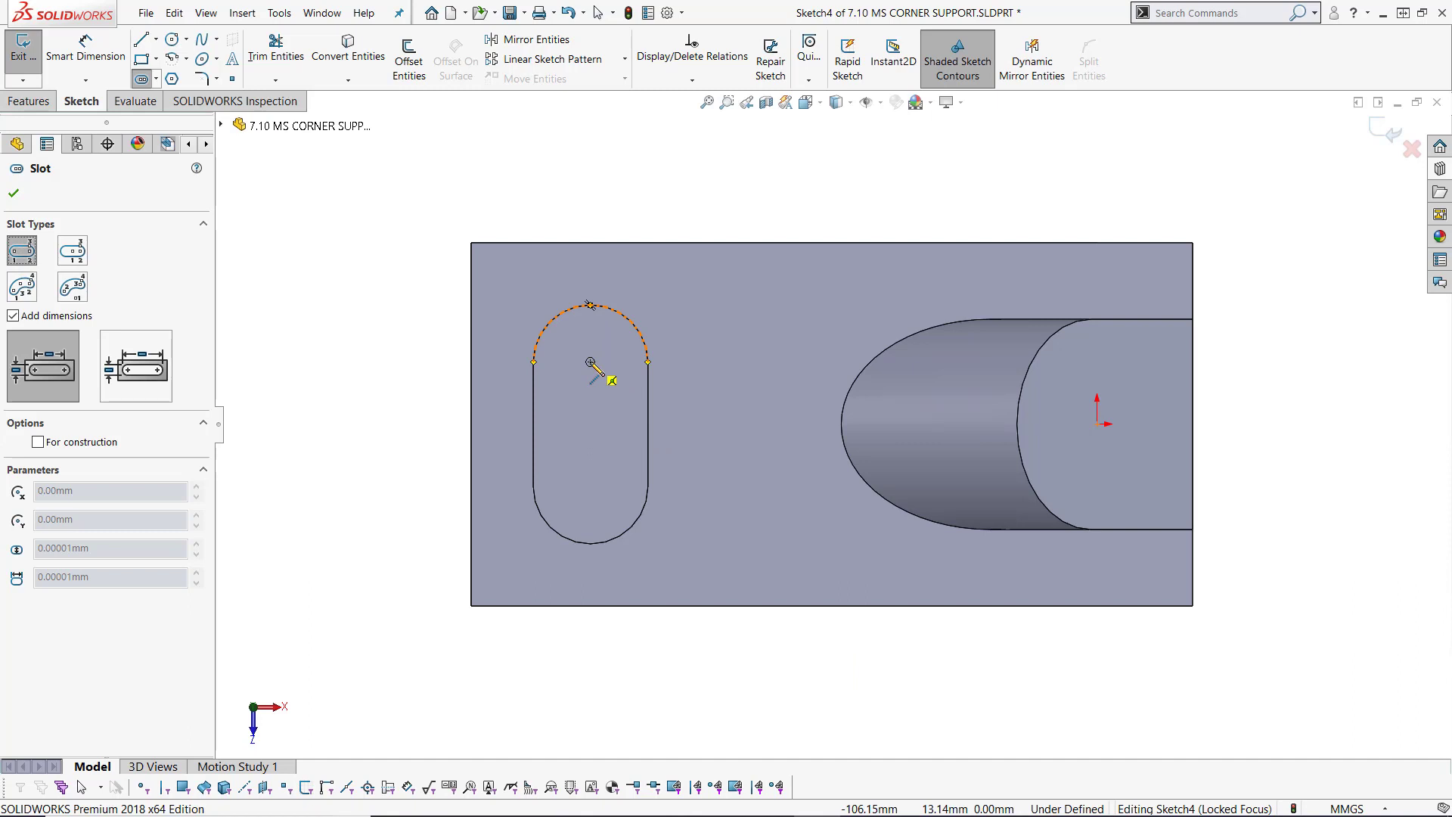
left_click(591, 362)
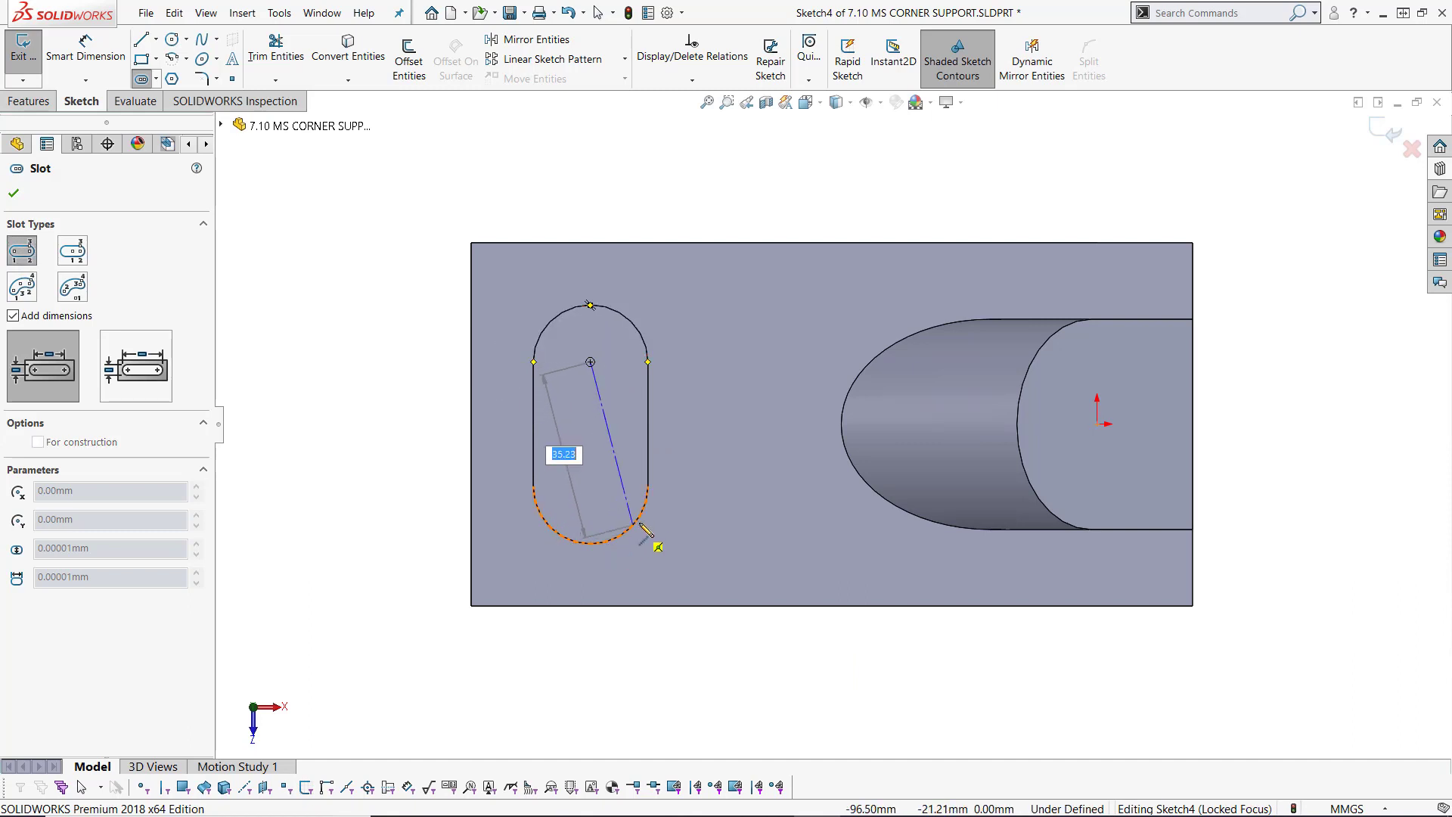
left_click(591, 488)
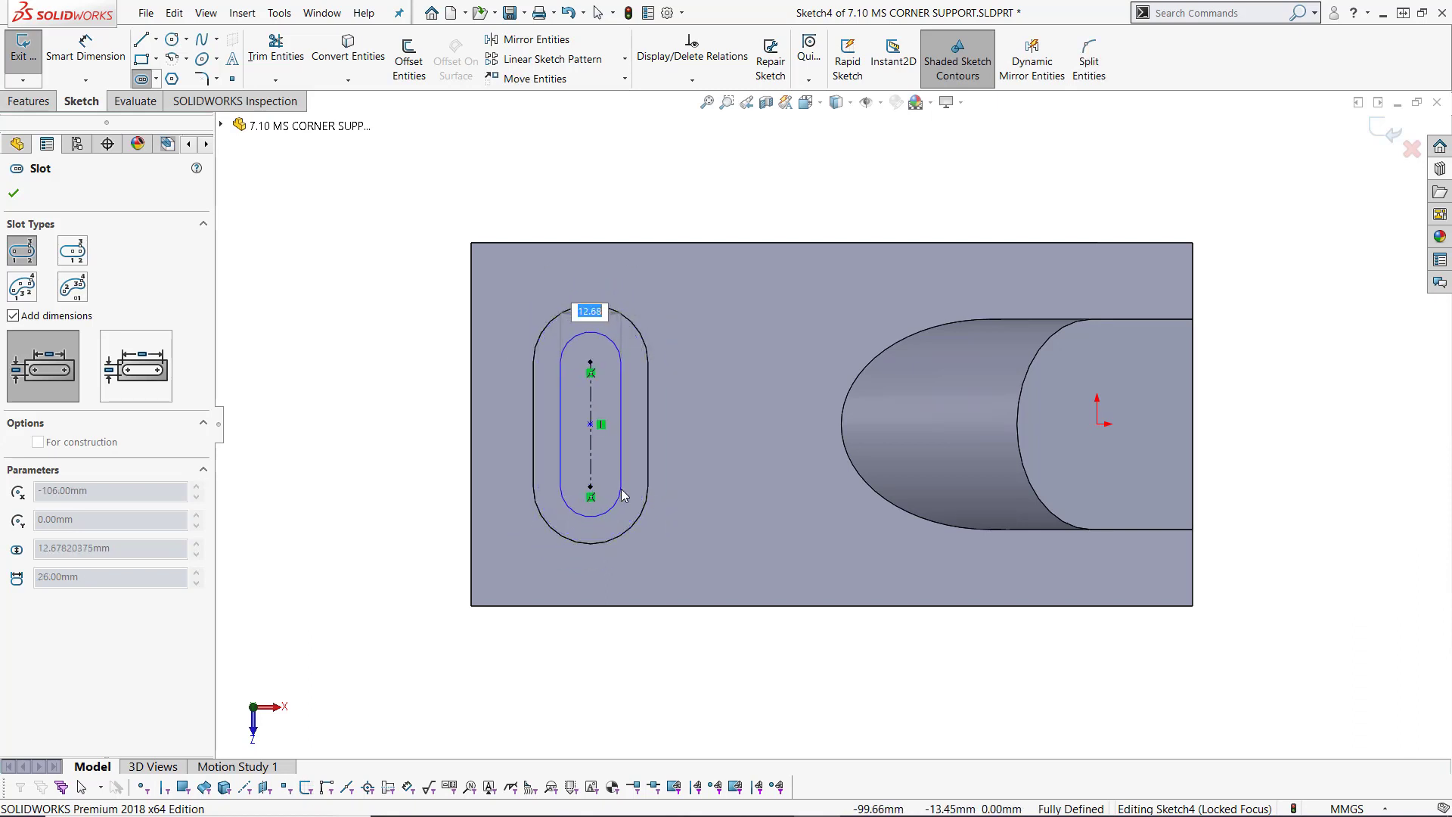
type("12")
key("Return")
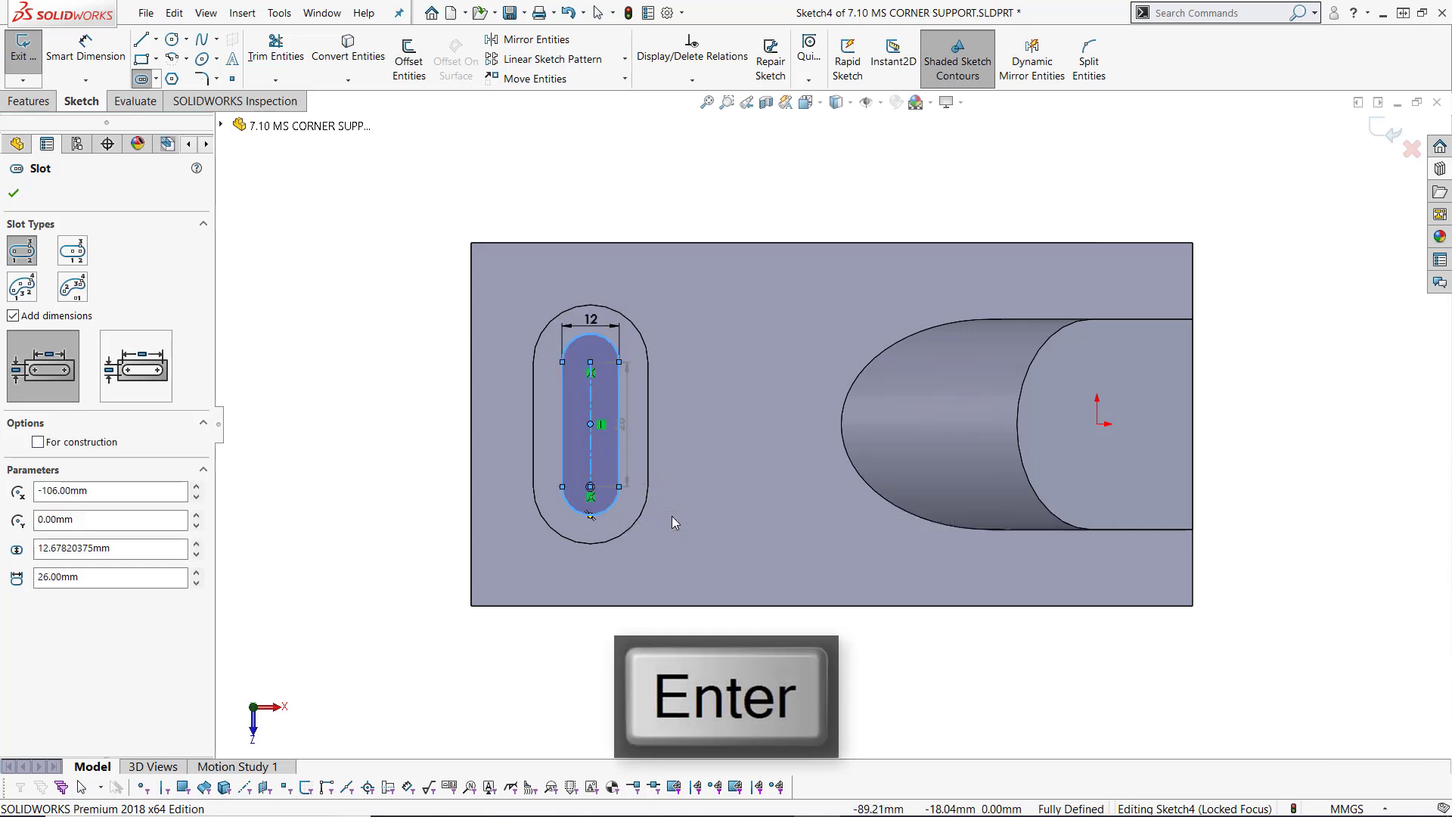
key("Escape")
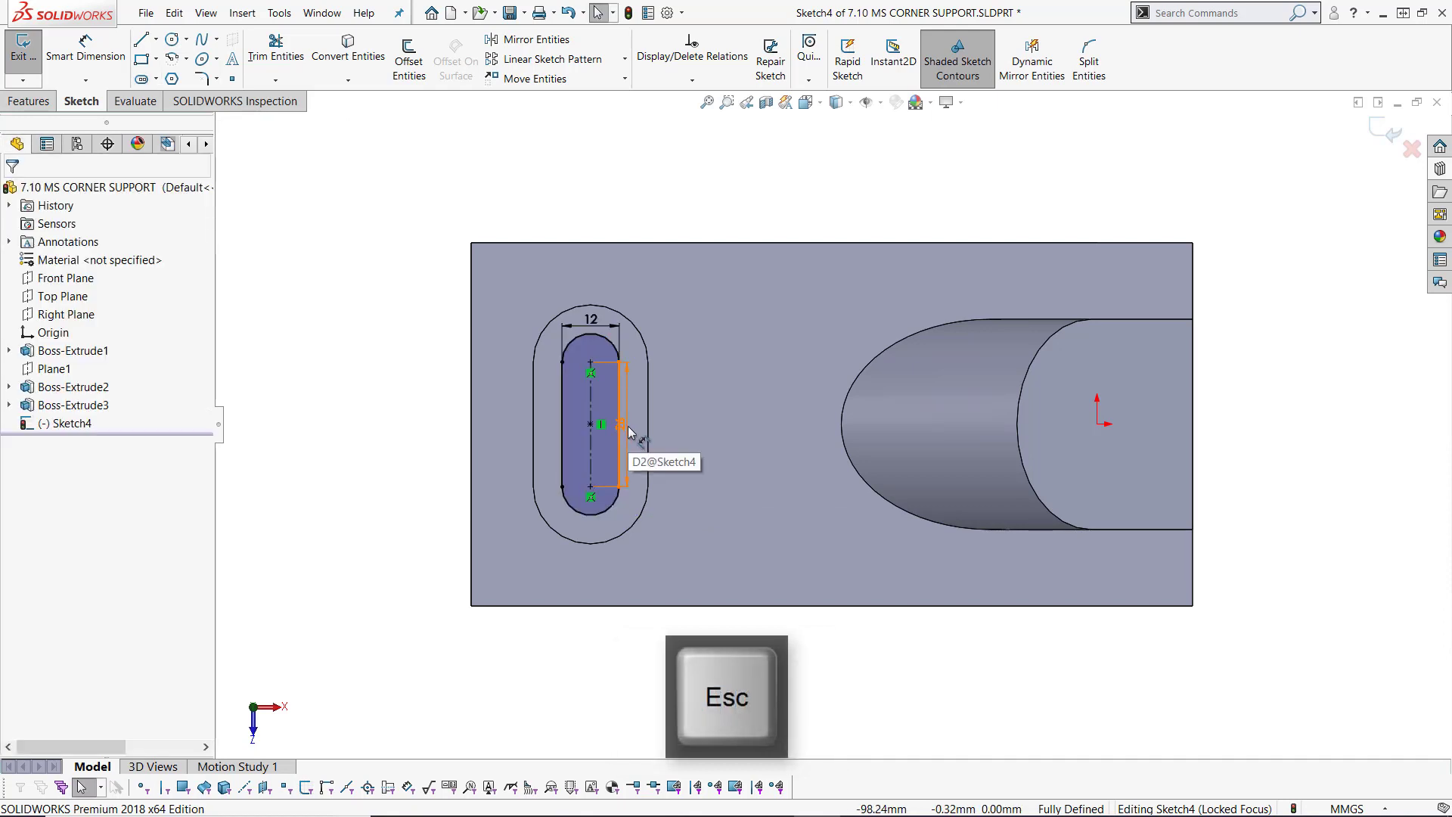
left_click(688, 439)
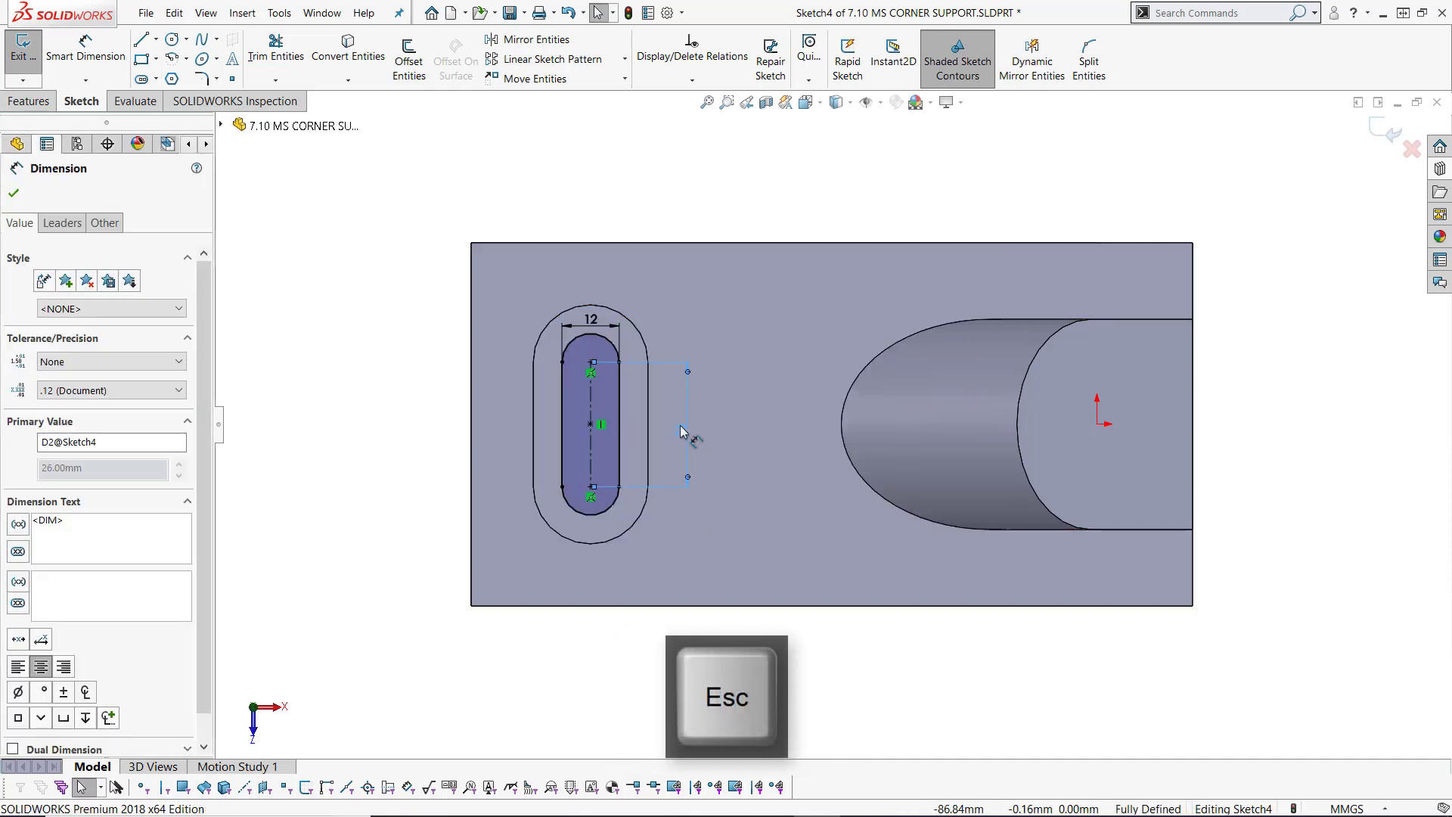
key("Escape")
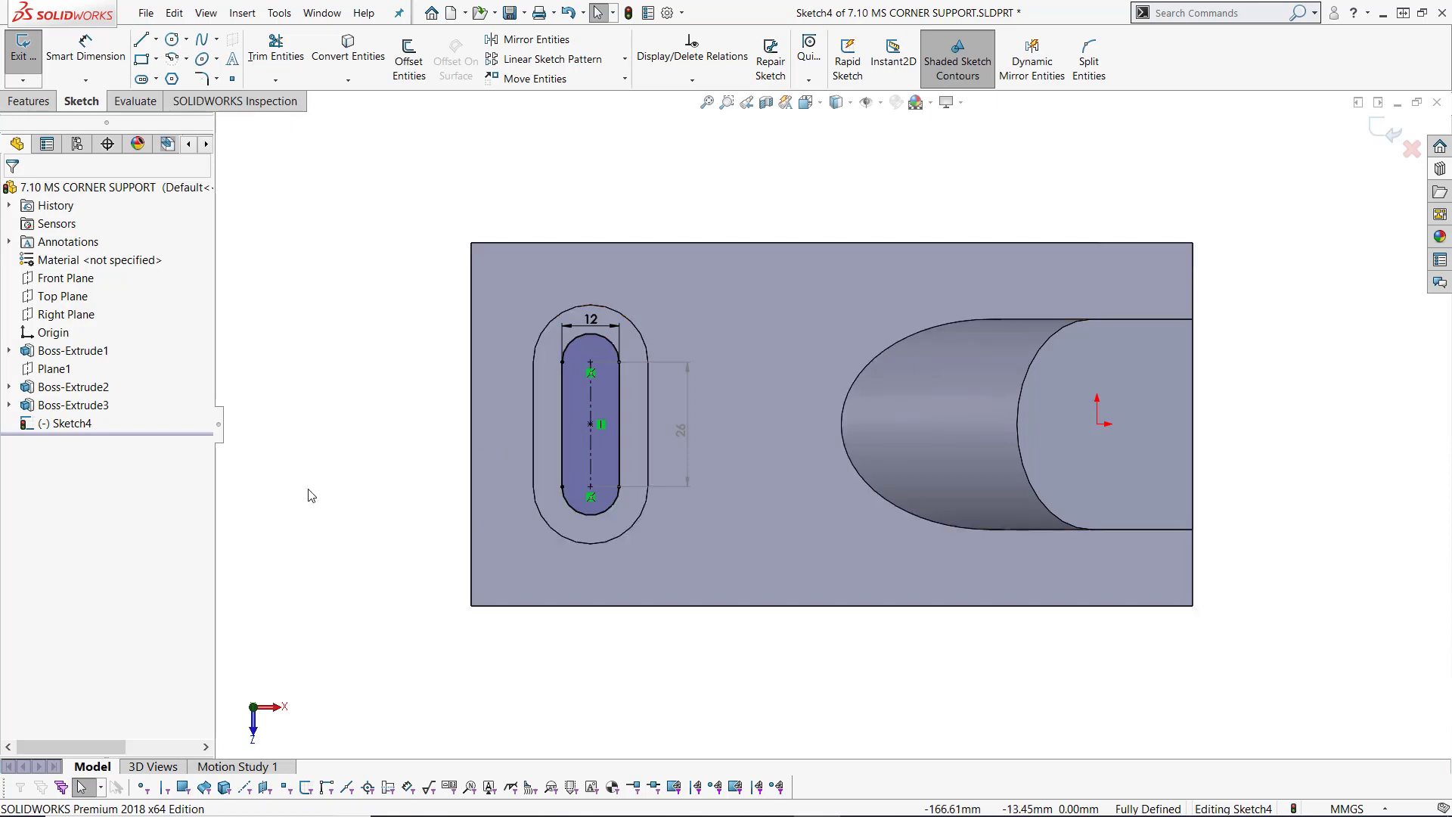
Step: Start an extruded cut from the slot sketch with the Through All end condition
middle_click_drag(308, 494, 1179, 250)
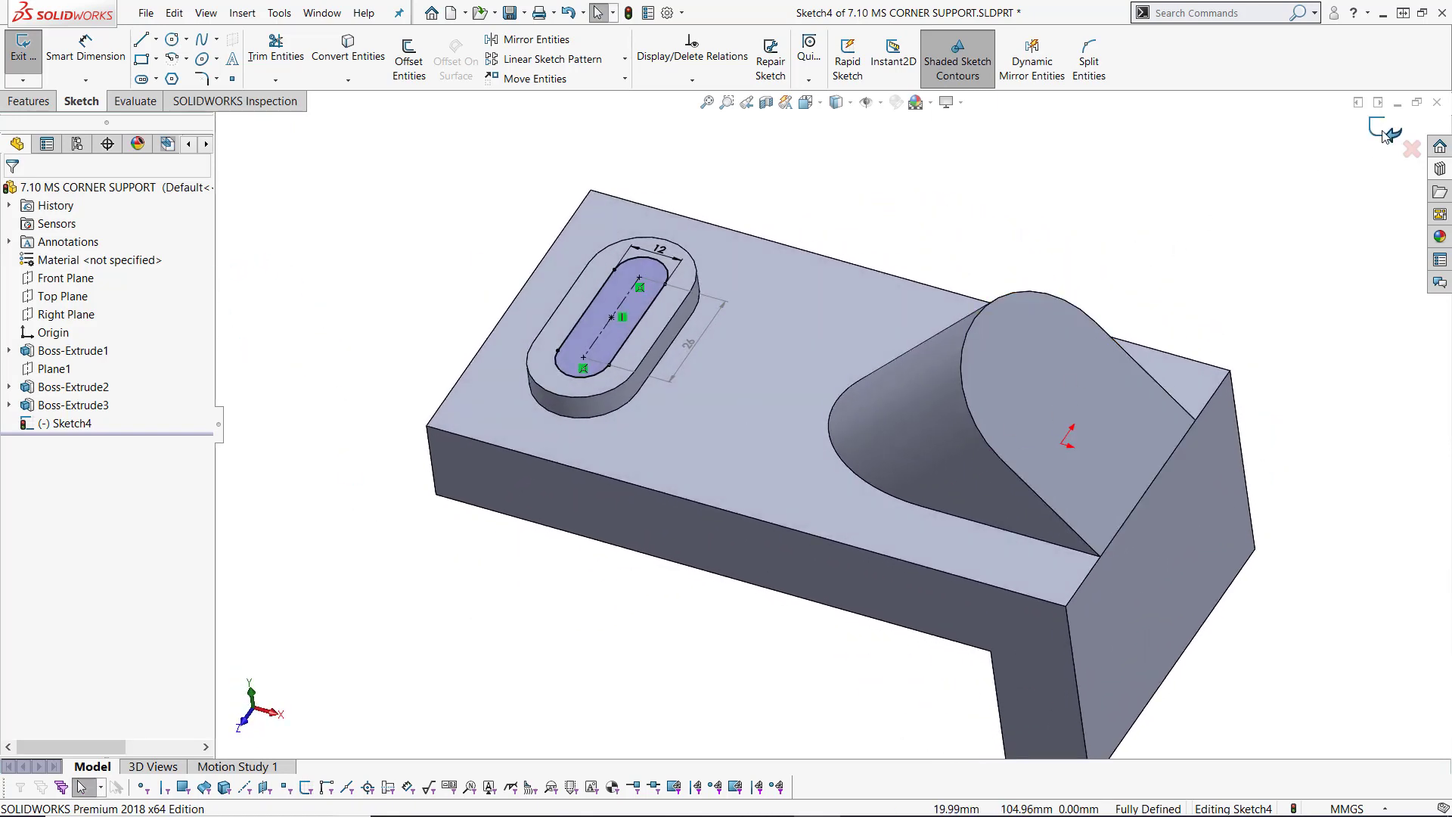
left_click(29, 101)
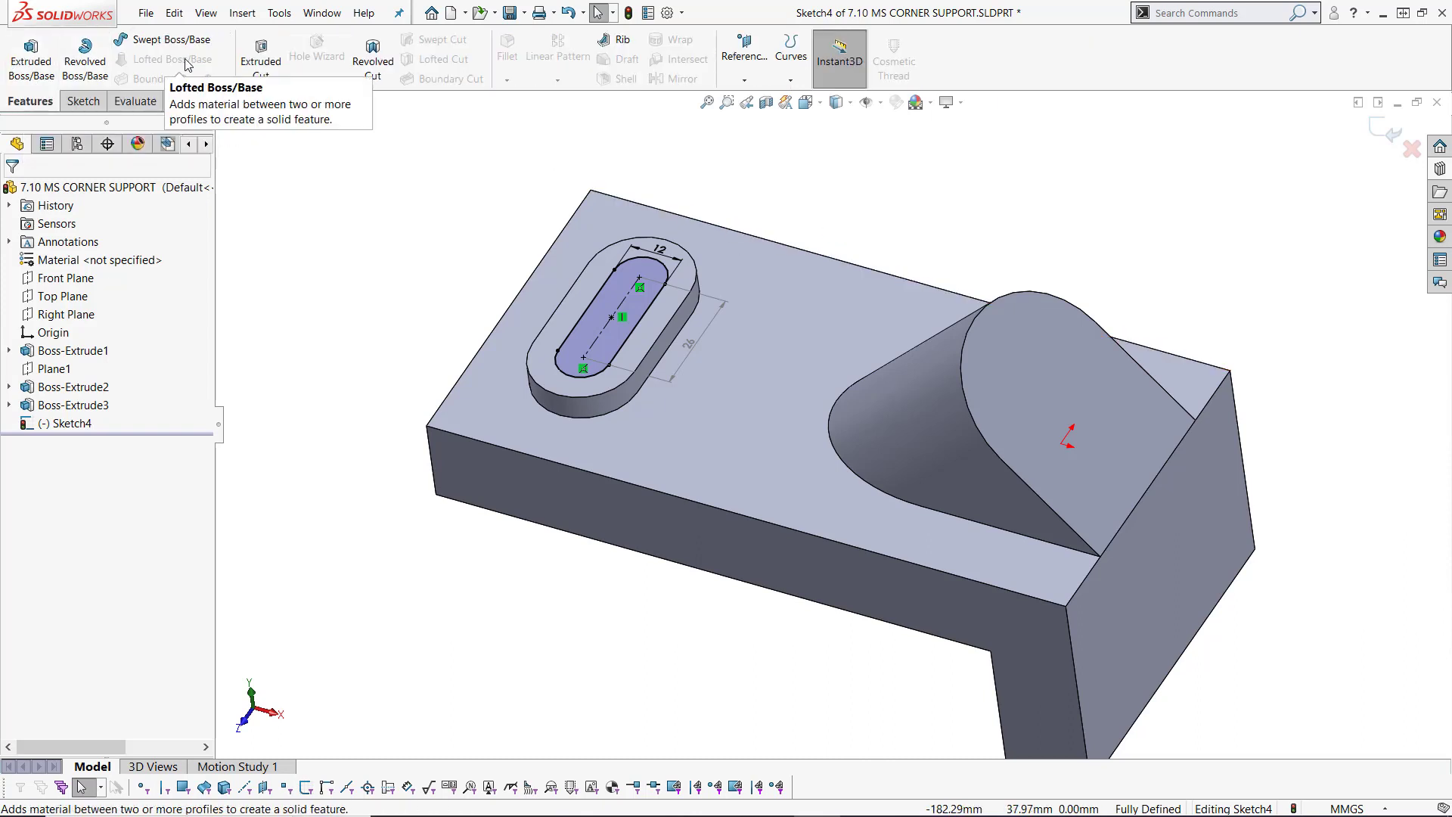
left_click(256, 68)
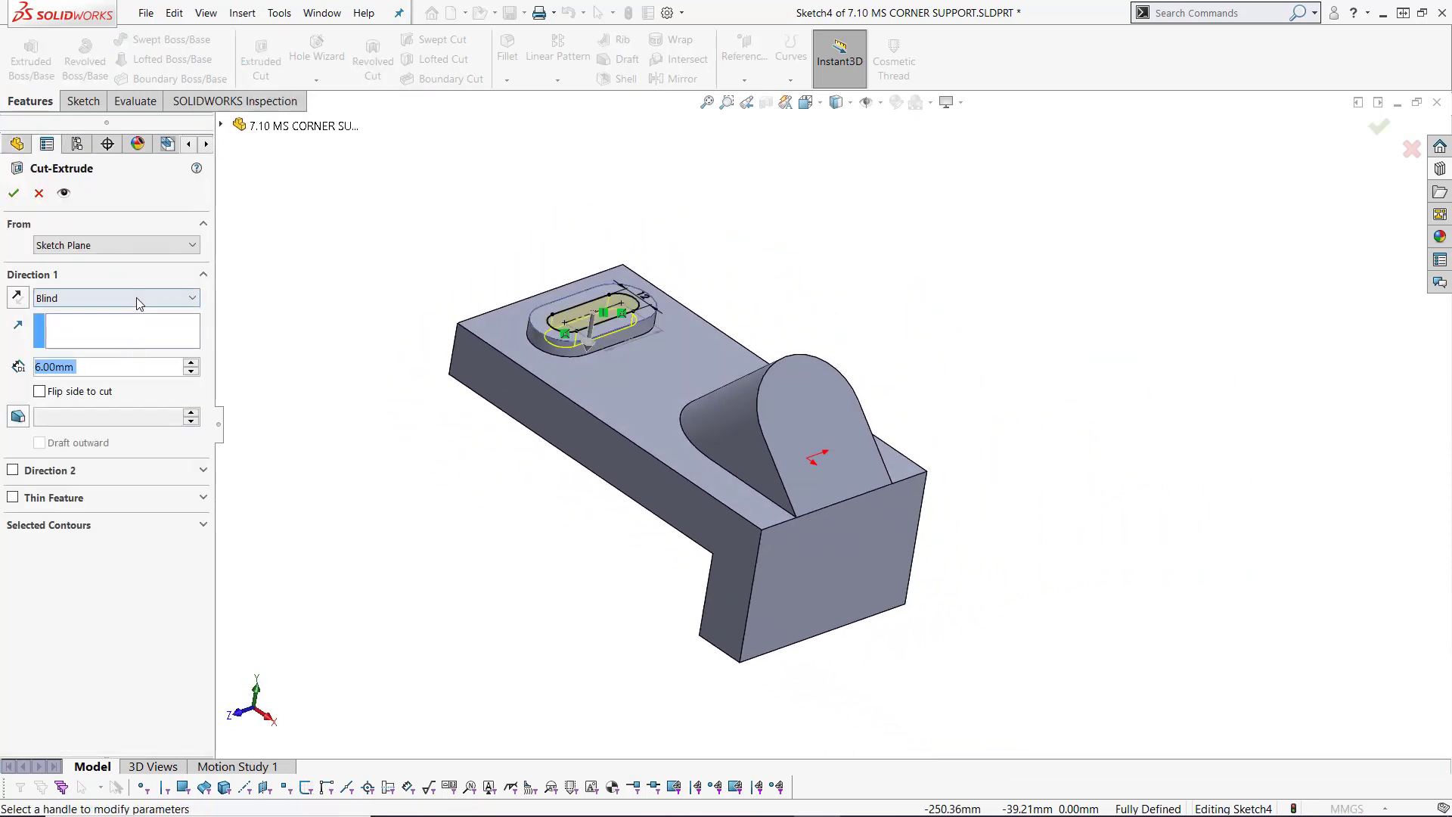
left_click(136, 298)
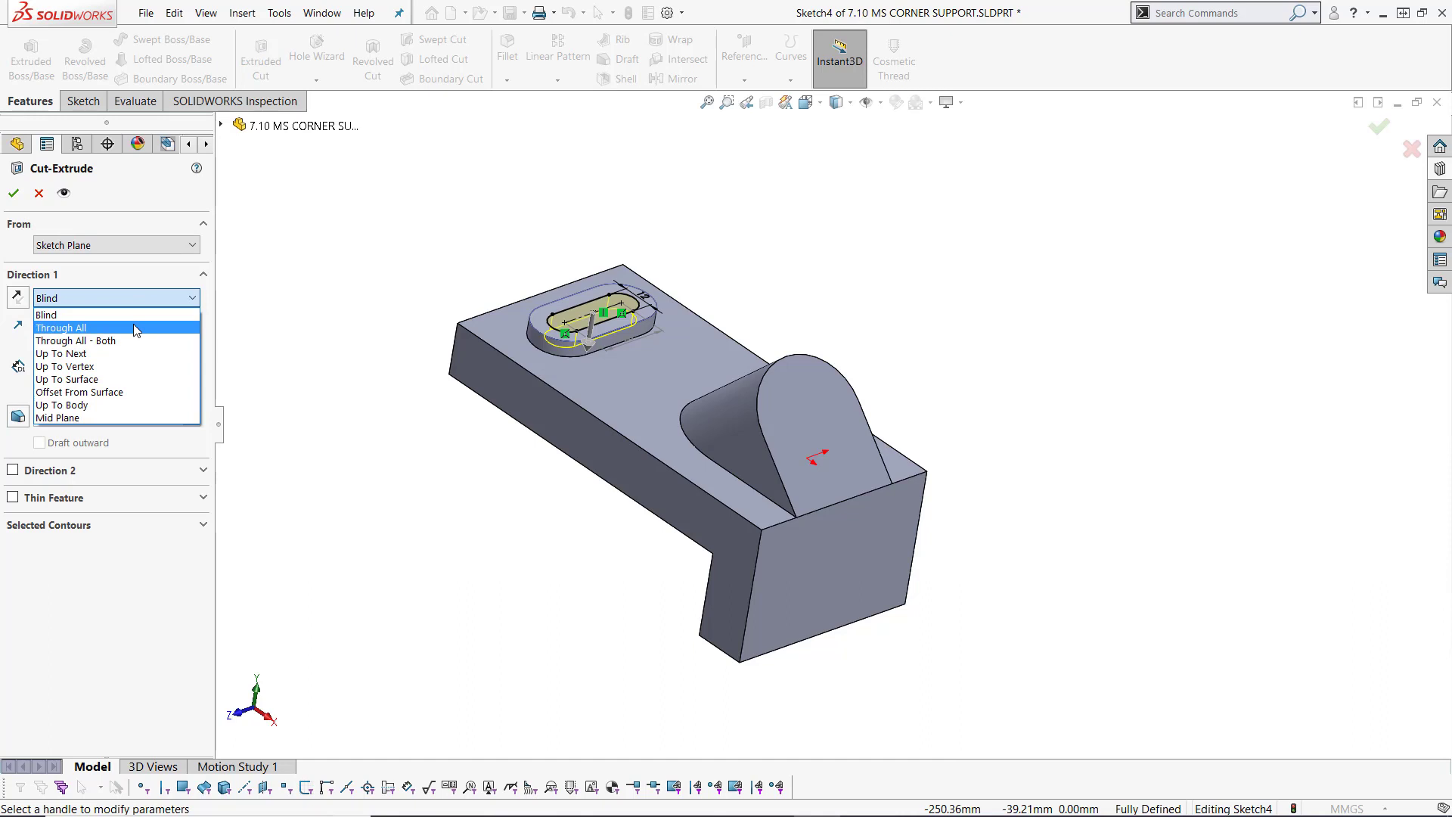
left_click(133, 327)
middle_click_drag(589, 564, 671, 599)
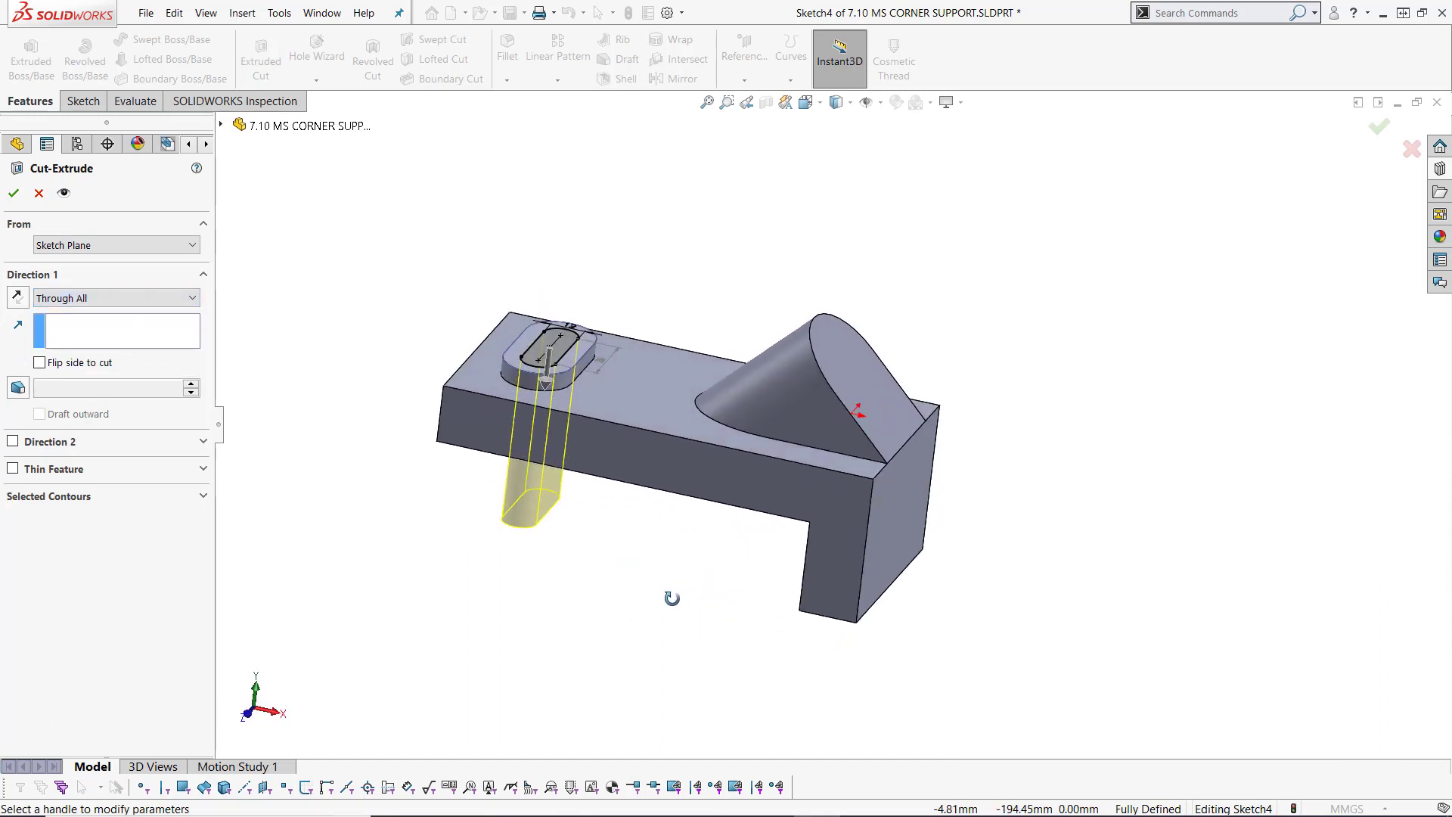
Step: Change the cut's end condition to Up To Next and complete the slot cut through the pad and plate
left_click(120, 298)
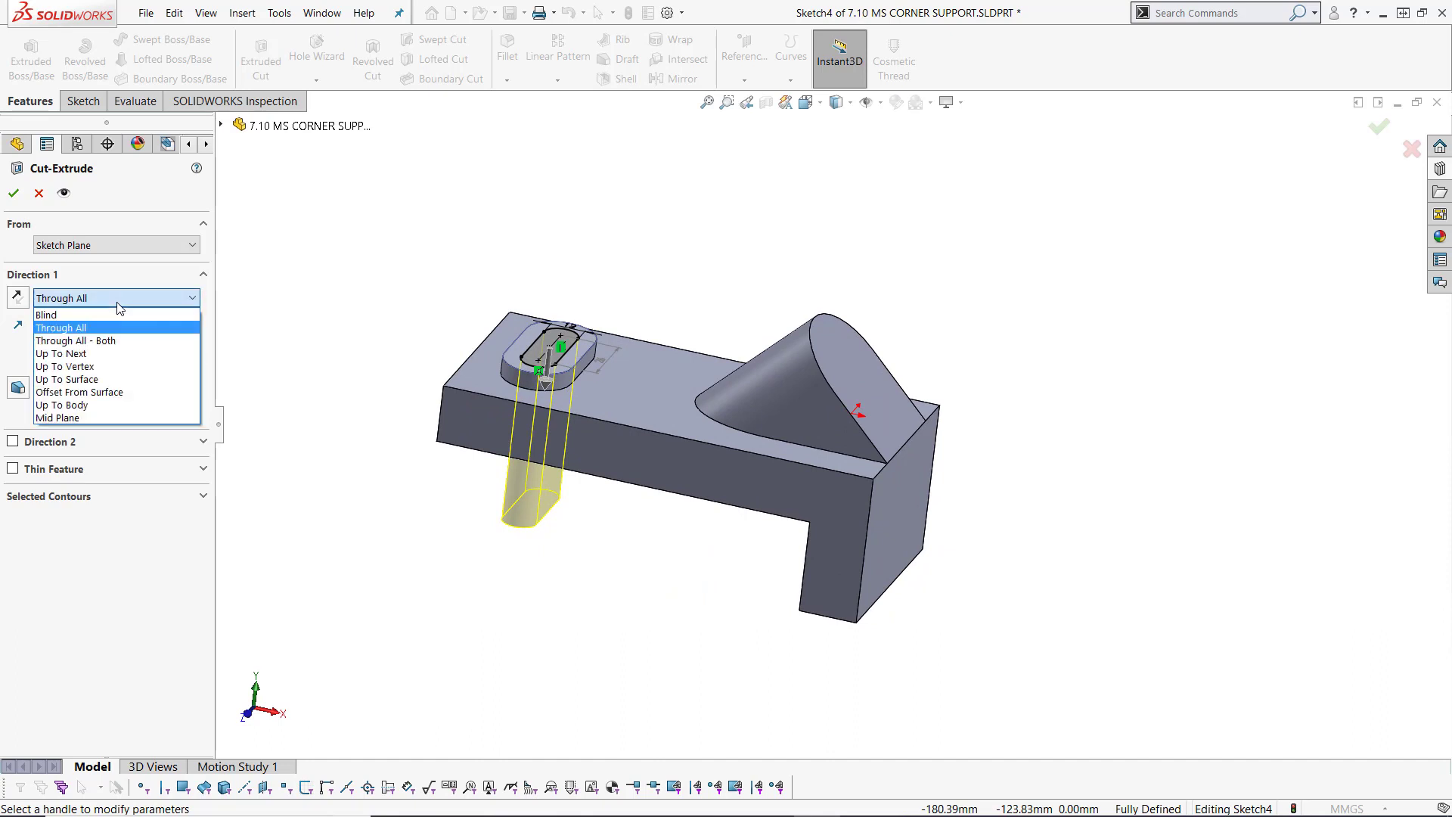
left_click(120, 352)
middle_click_drag(519, 626, 468, 587)
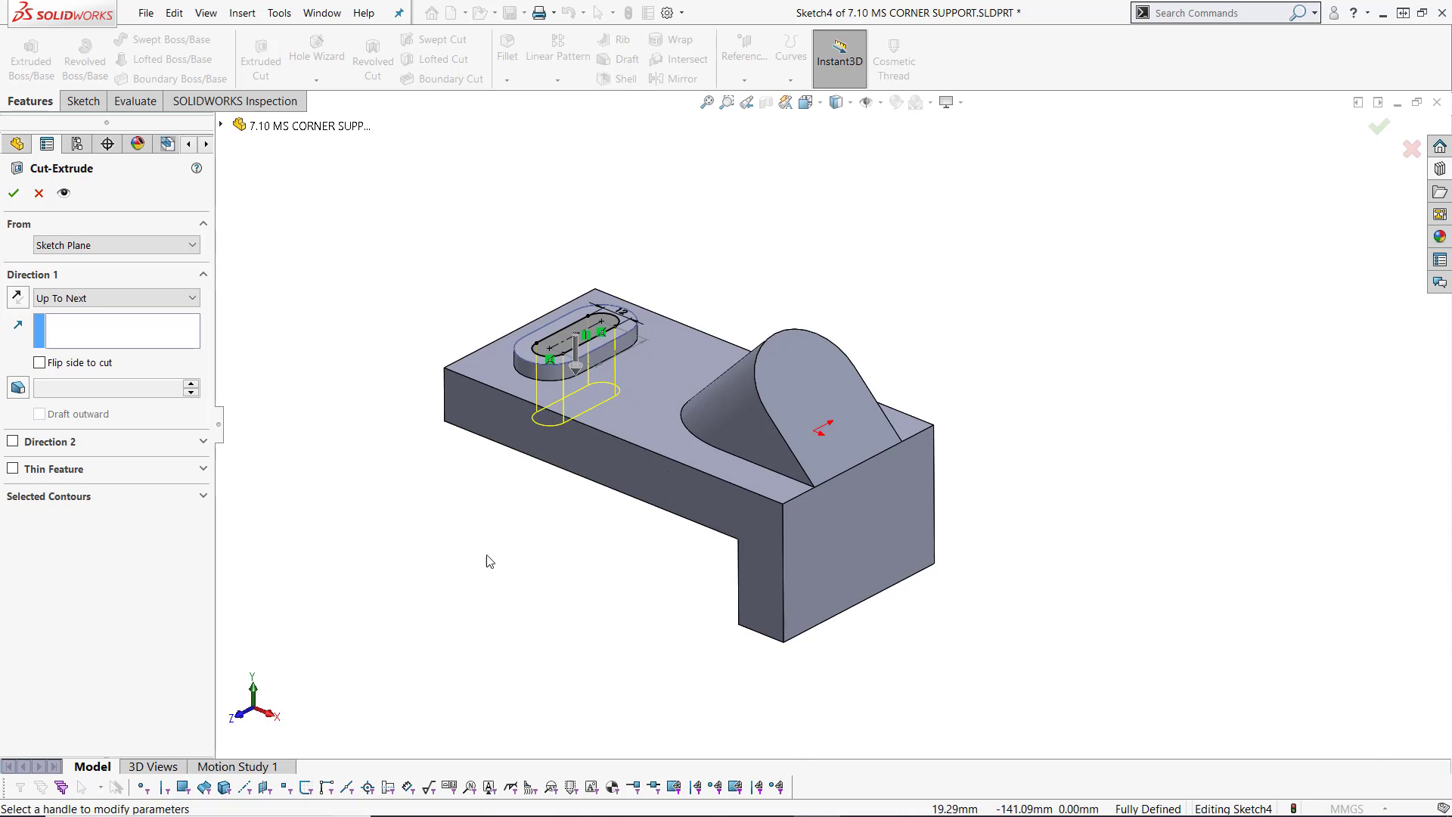
middle_click_drag(493, 565, 469, 535)
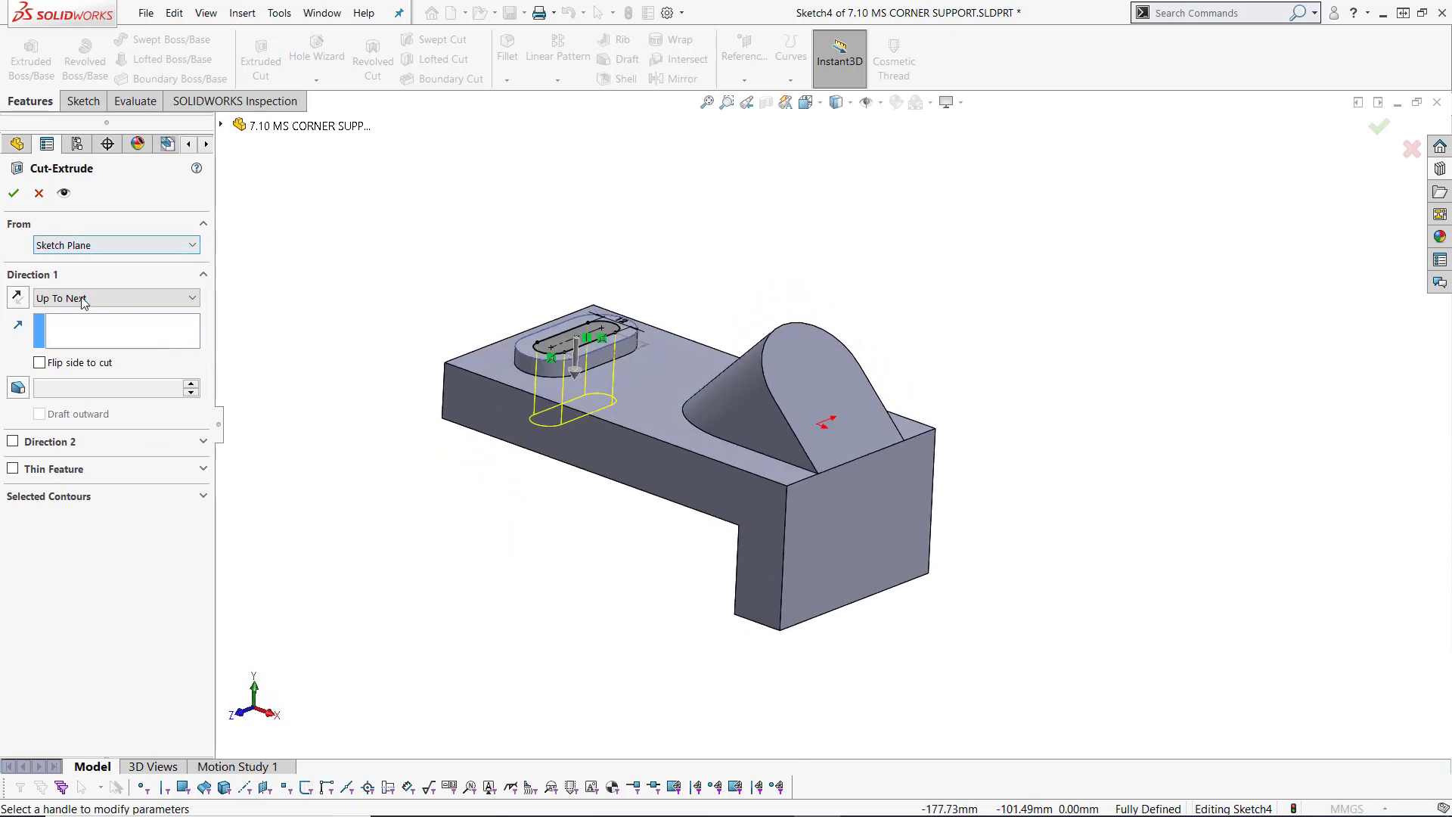
left_click(14, 194)
middle_click_drag(674, 275, 796, 631)
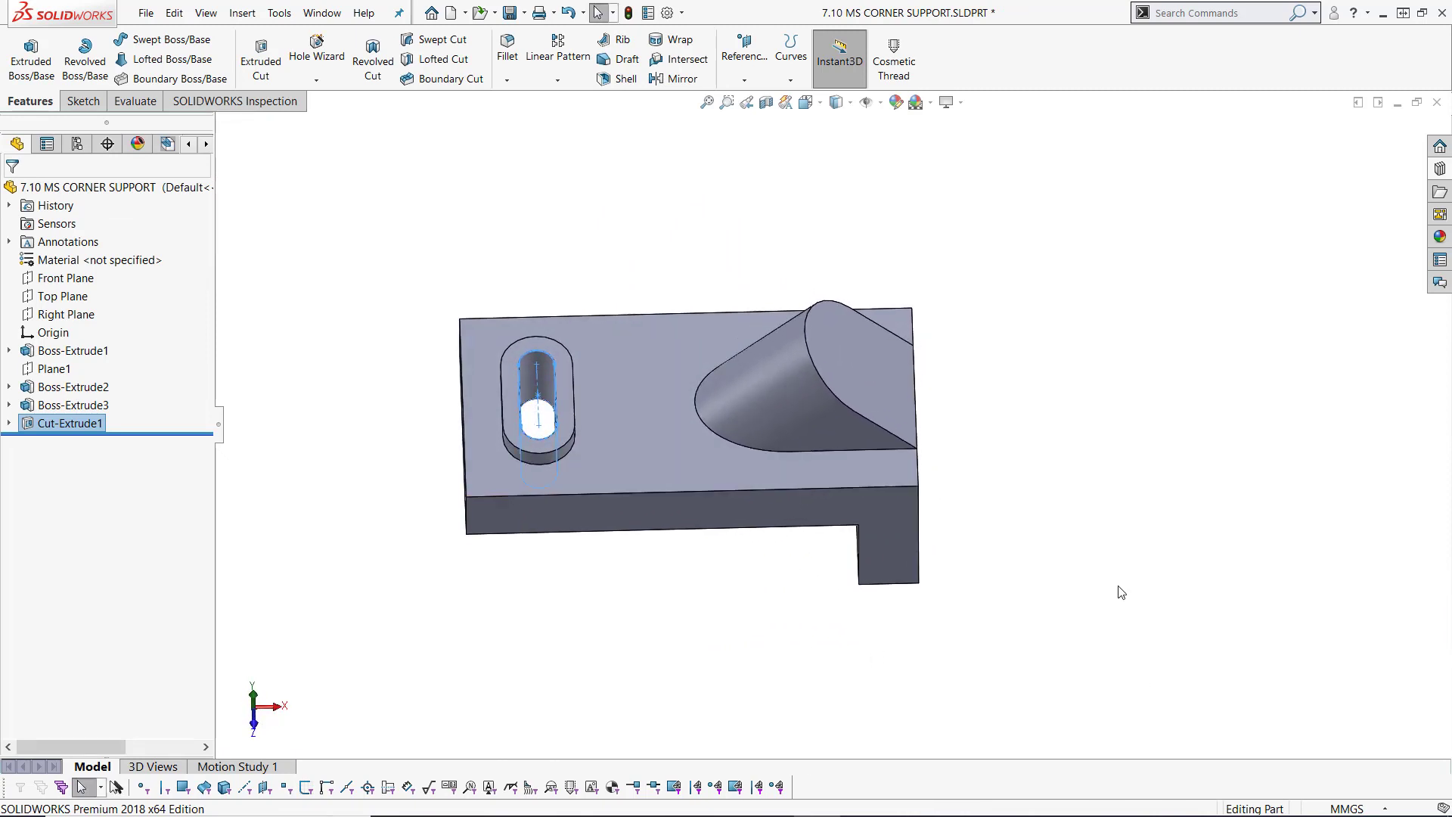